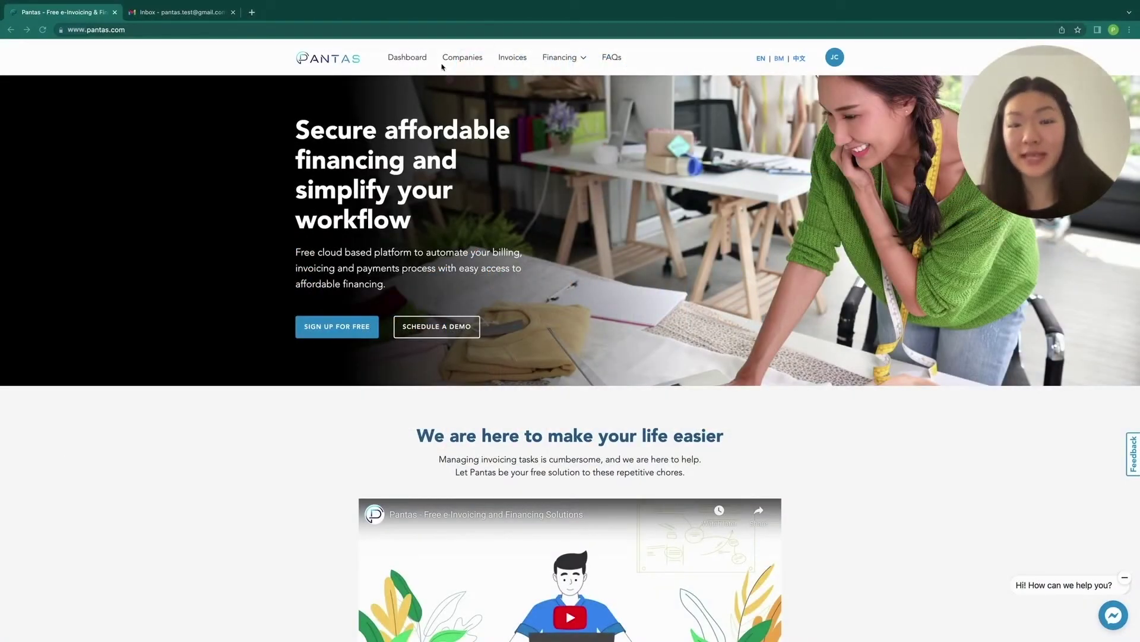
- Go to the Invoices page, which lists three payables totalling MYR 11,760.00 and four receivables
{"action": "left_click", "coordinate": [512, 60]}
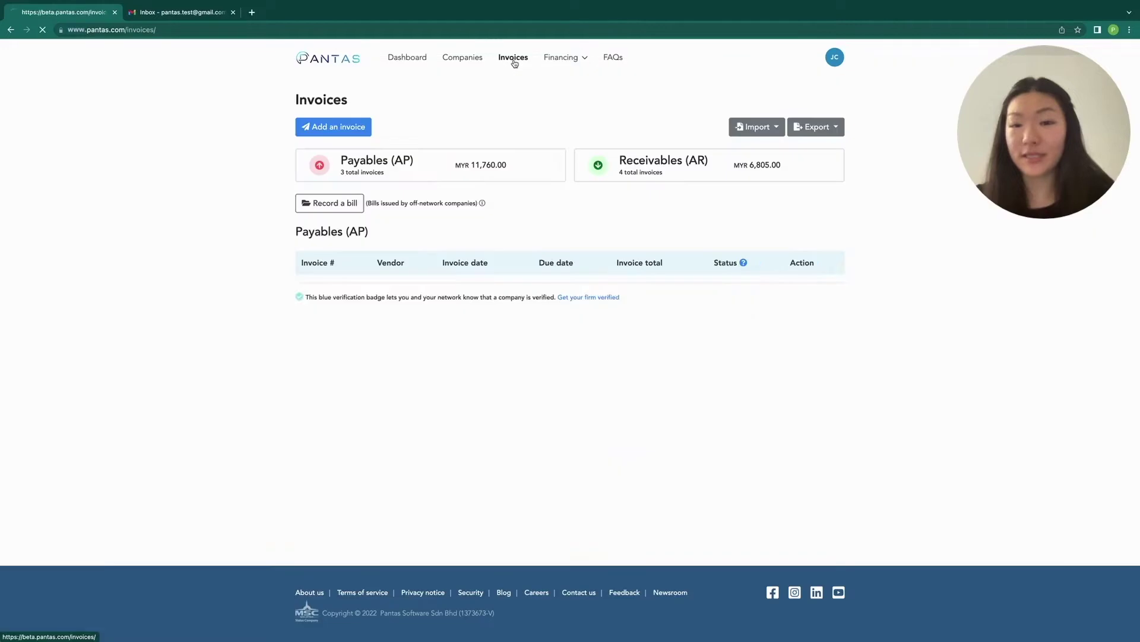
- Start a new invoice, pre-filled as PTS00106 with Net 30 terms
{"action": "left_click", "coordinate": [344, 129]}
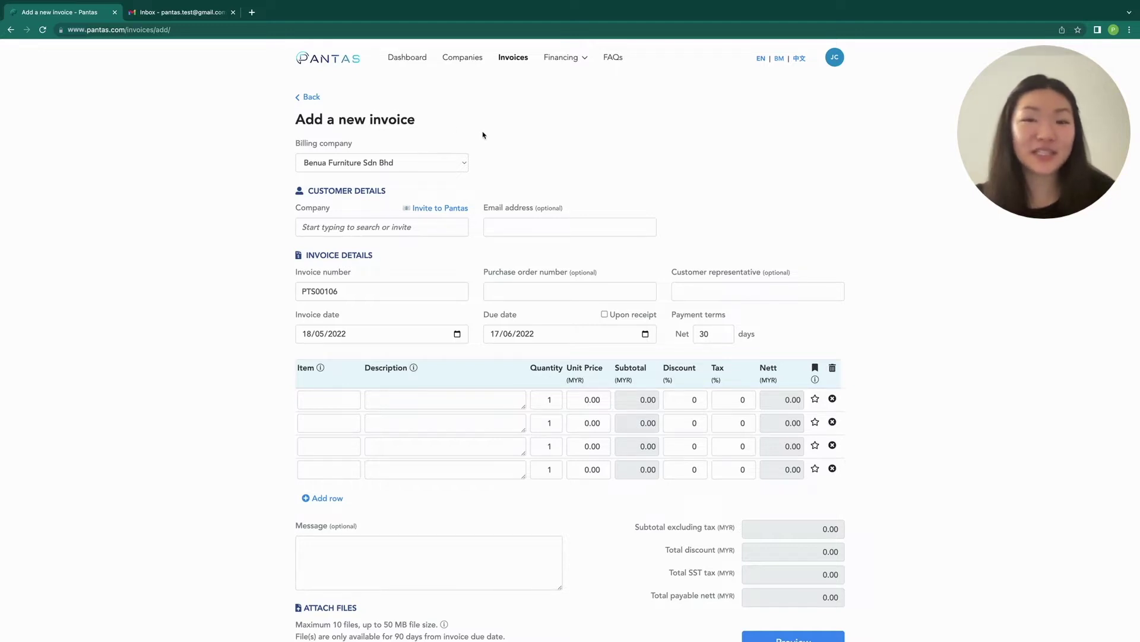
- Bill customer Teras Setia Sdn Bhd from Casa Empire Furniture Sdn Bhd
{"action": "left_click", "coordinate": [402, 164]}
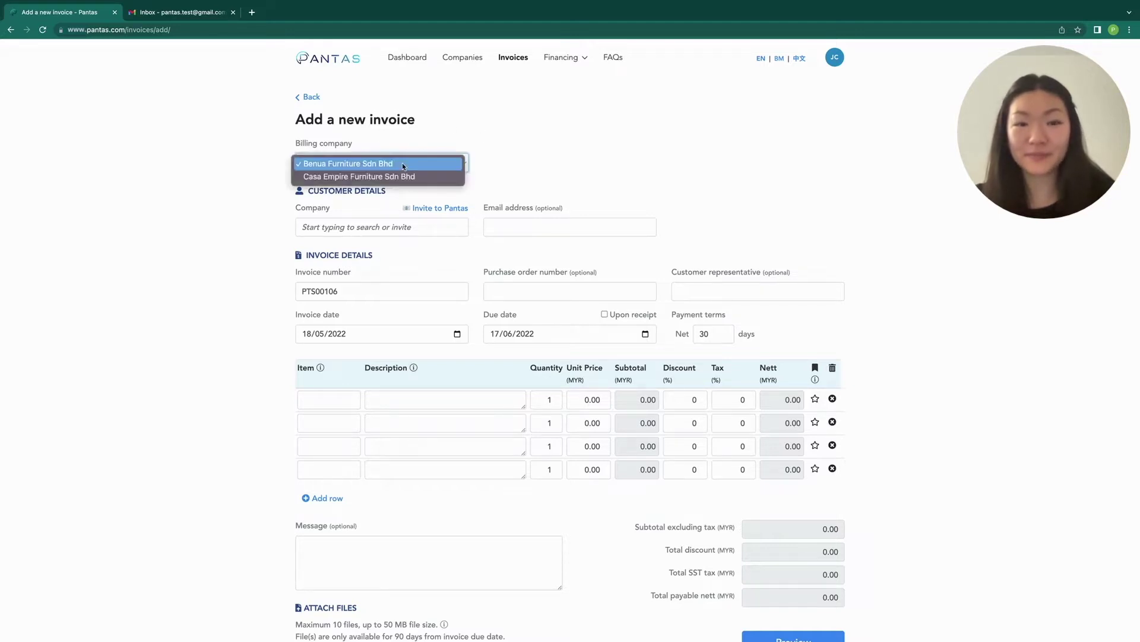
{"action": "left_click", "coordinate": [400, 176]}
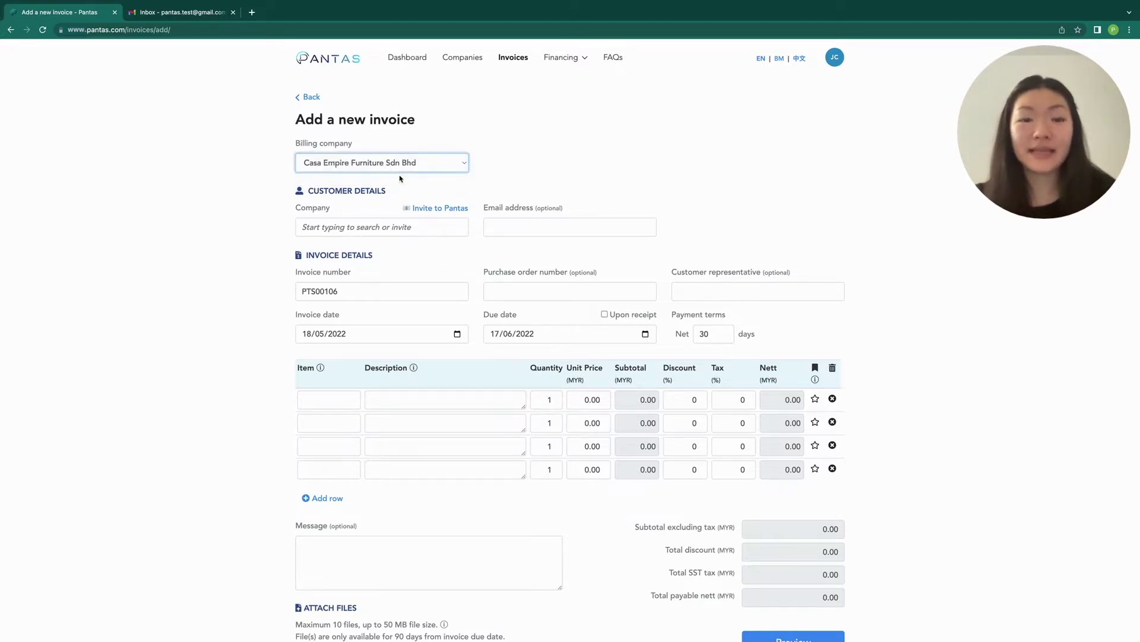
{"action": "left_click", "coordinate": [401, 224]}
{"action": "type", "text": "Teras"}
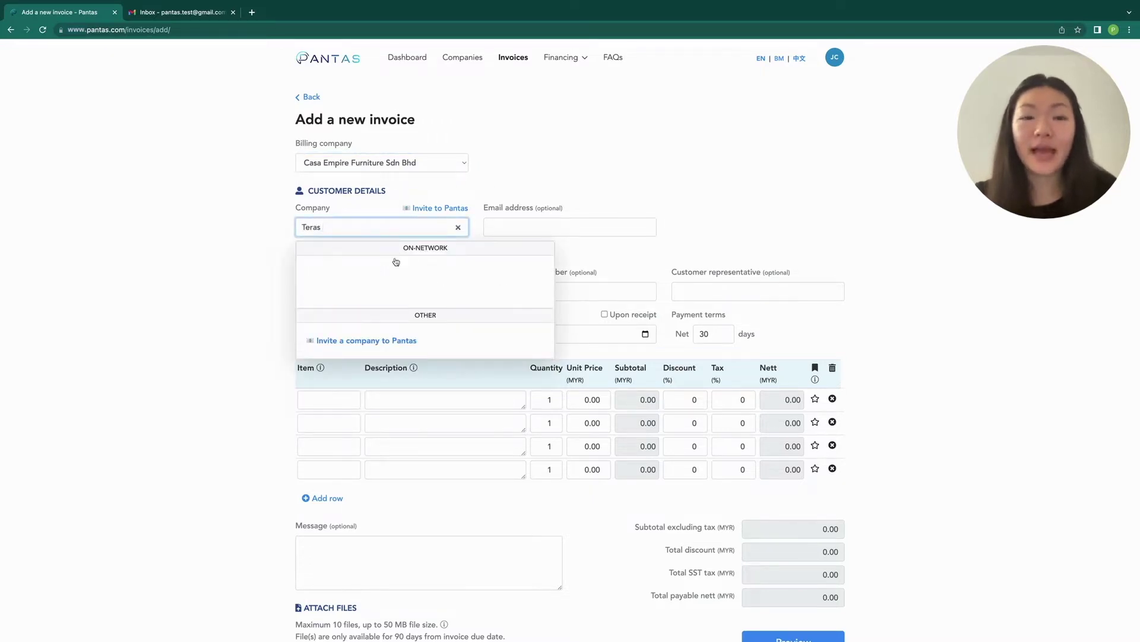
{"action": "left_click", "coordinate": [394, 264]}
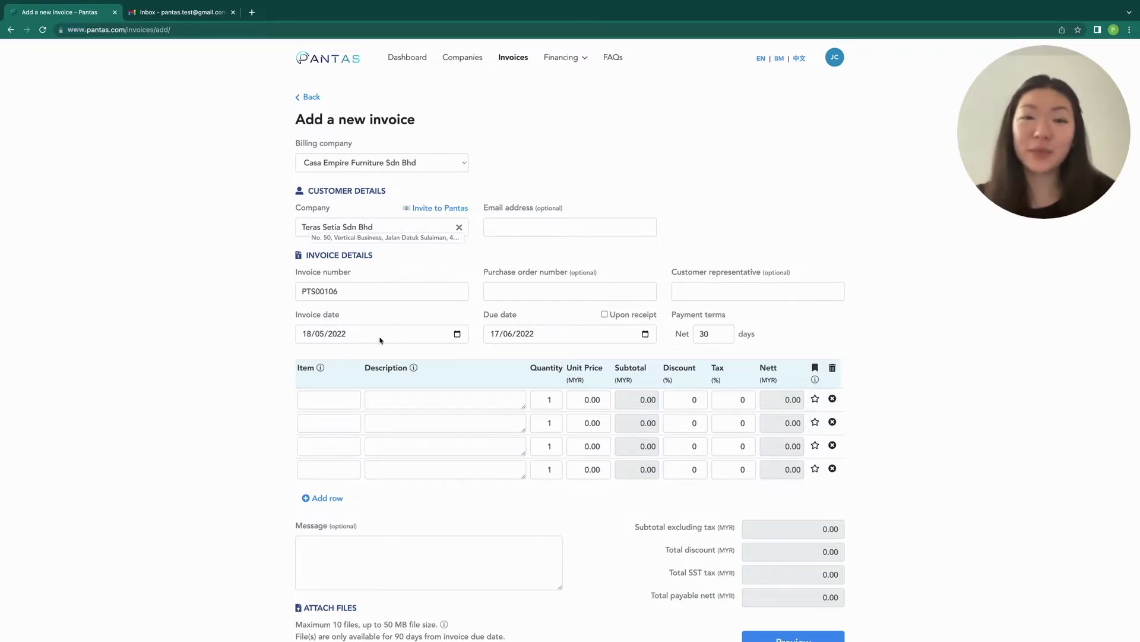
- Change the payment terms to Net 14, making the due date 01/06/2022
{"action": "left_click", "coordinate": [711, 334]}
{"action": "key", "text": "BackSpace"}
{"action": "key", "text": "BackSpace"}
{"action": "type", "text": "14"}
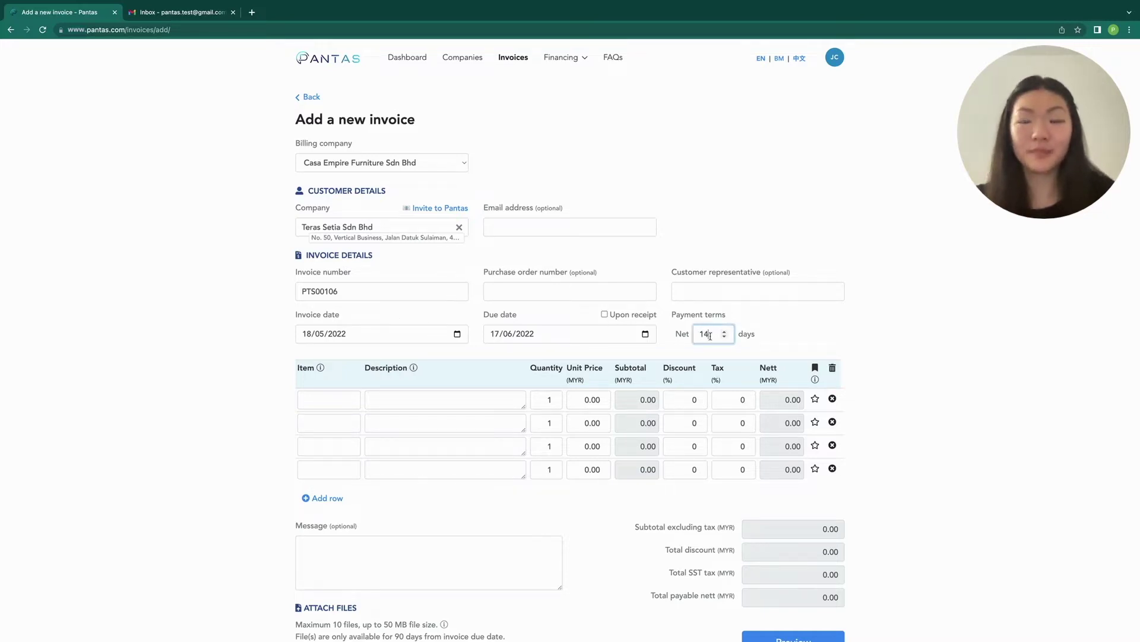
{"action": "left_click", "coordinate": [344, 400]}
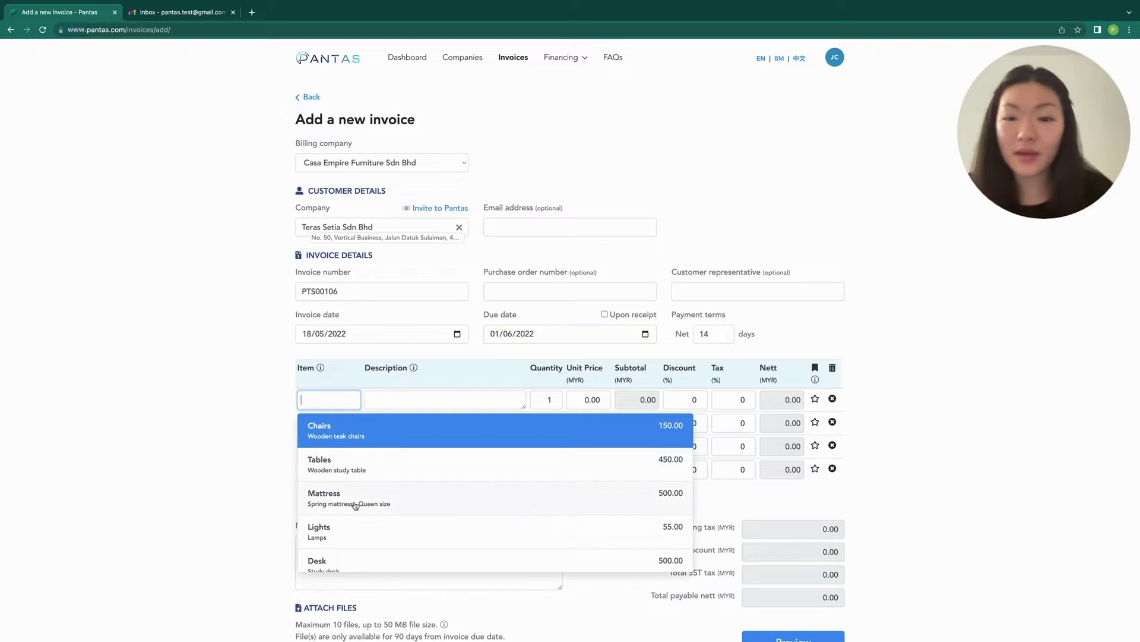
- Add 3 Tables at 450.00 as the first line item, with no discount
{"action": "left_click", "coordinate": [358, 471]}
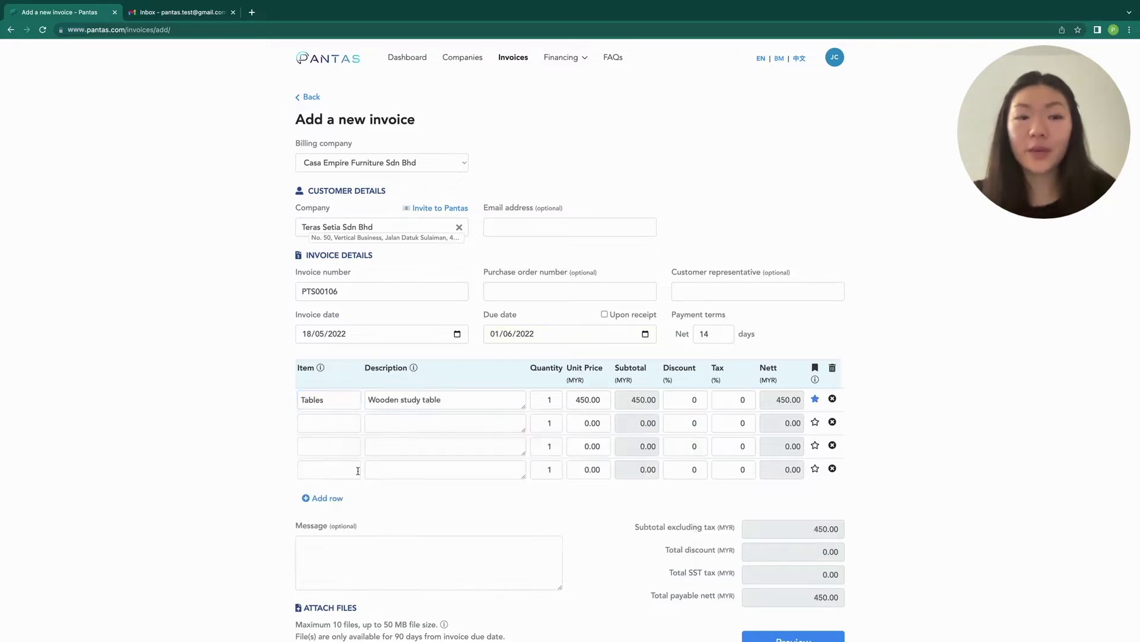
{"action": "left_click", "coordinate": [682, 399]}
{"action": "type", "text": "0.02"}
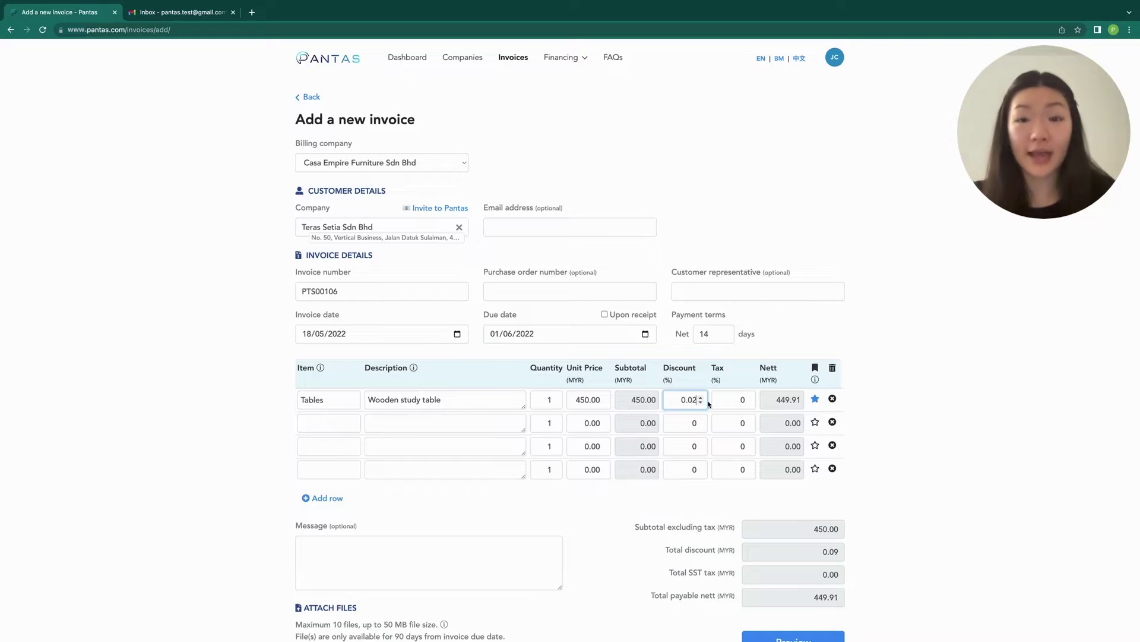
{"action": "left_click", "coordinate": [700, 402]}
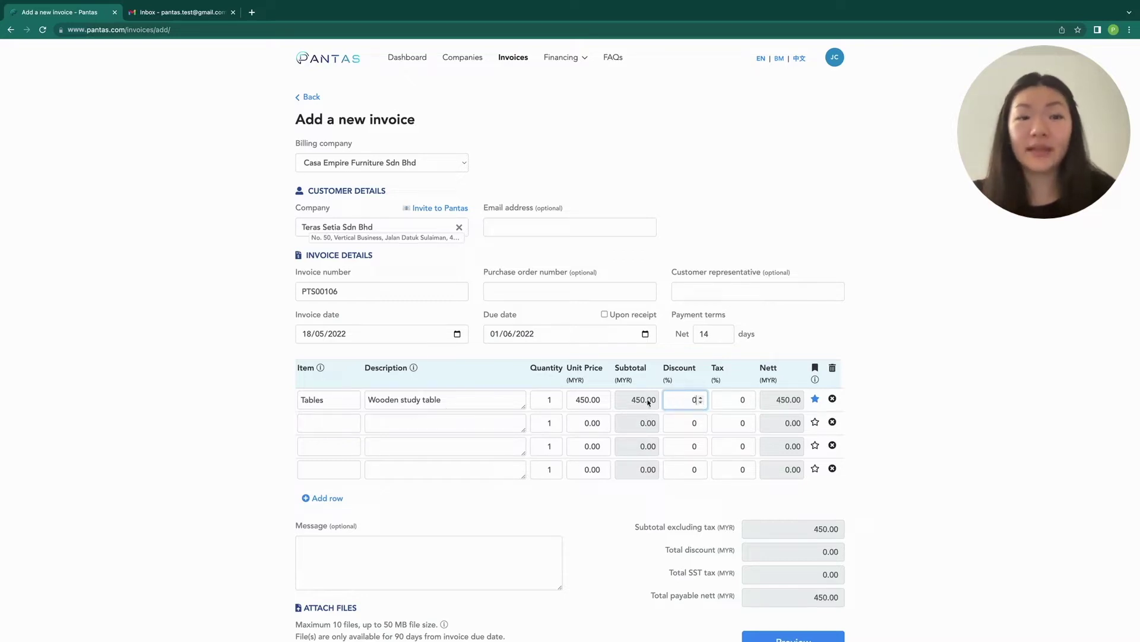
{"action": "double_click", "coordinate": [555, 397]}
- Add 3 Silk Bedsheets at 200.00, saved as a reusable item, totalling MYR 1,950.00
{"action": "left_click", "coordinate": [332, 424]}
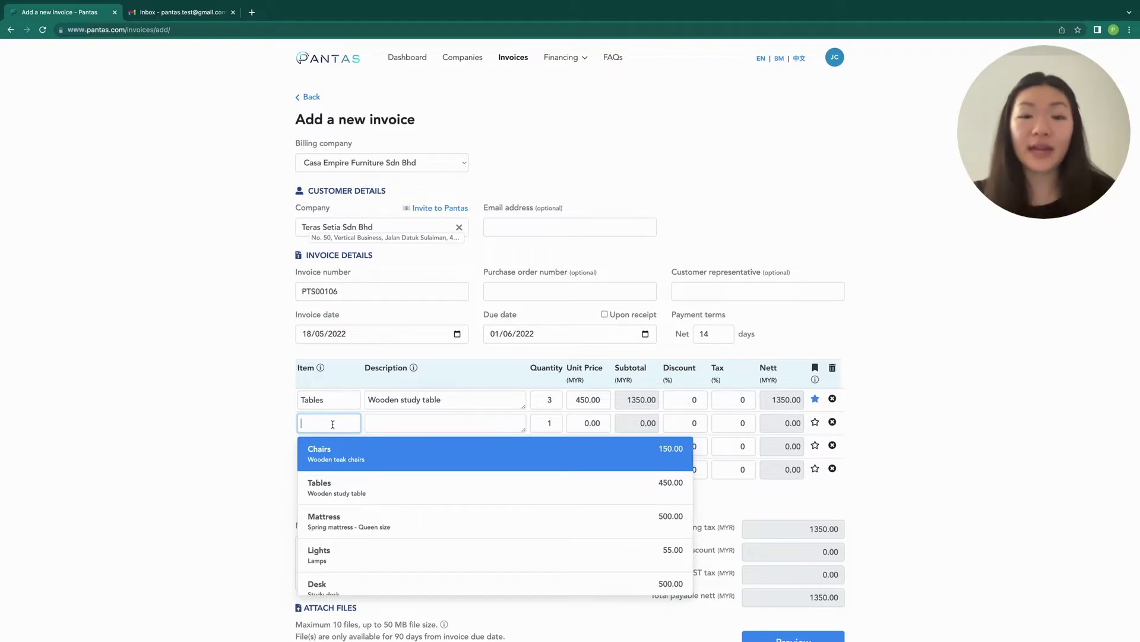
{"action": "type", "text": "Bedsheets"}
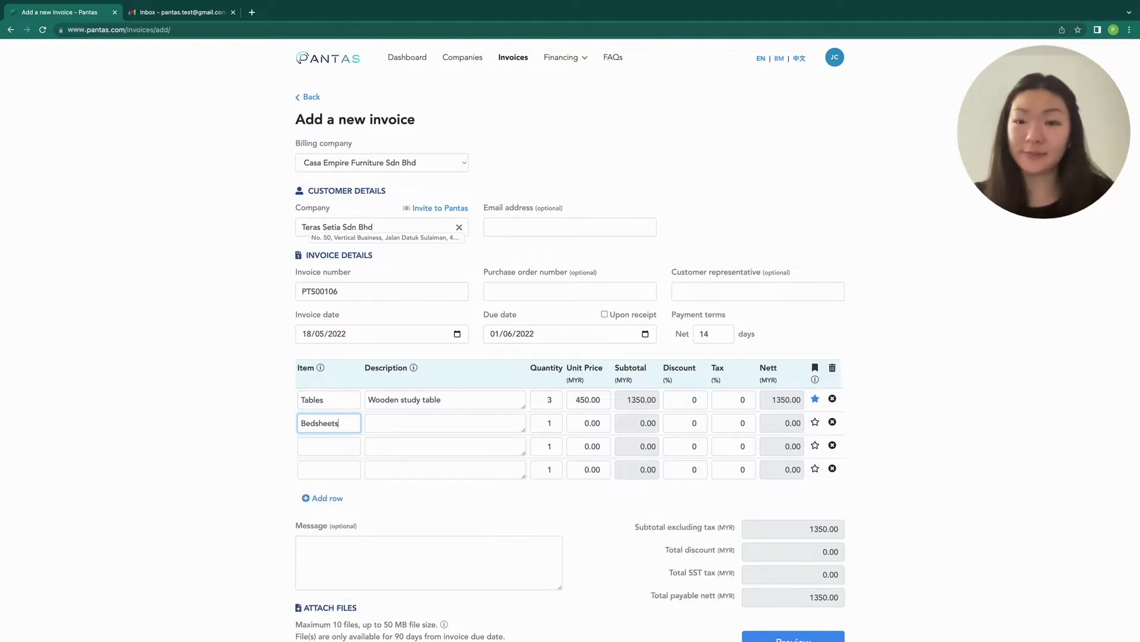
{"action": "key", "text": "Tab"}
{"action": "type", "text": "Silk"}
{"action": "key", "text": "Tab"}
{"action": "key", "text": "Tab"}
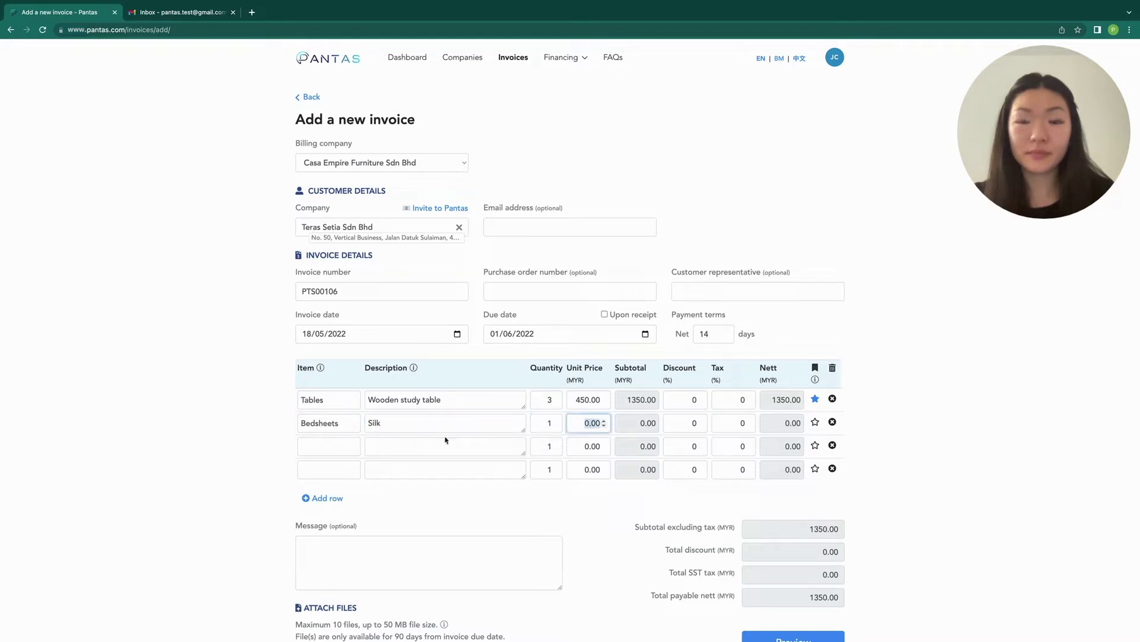
{"action": "type", "text": "200"}
{"action": "left_click", "coordinate": [815, 422]}
{"action": "left_click", "coordinate": [556, 420]}
{"action": "left_click", "coordinate": [555, 420]}
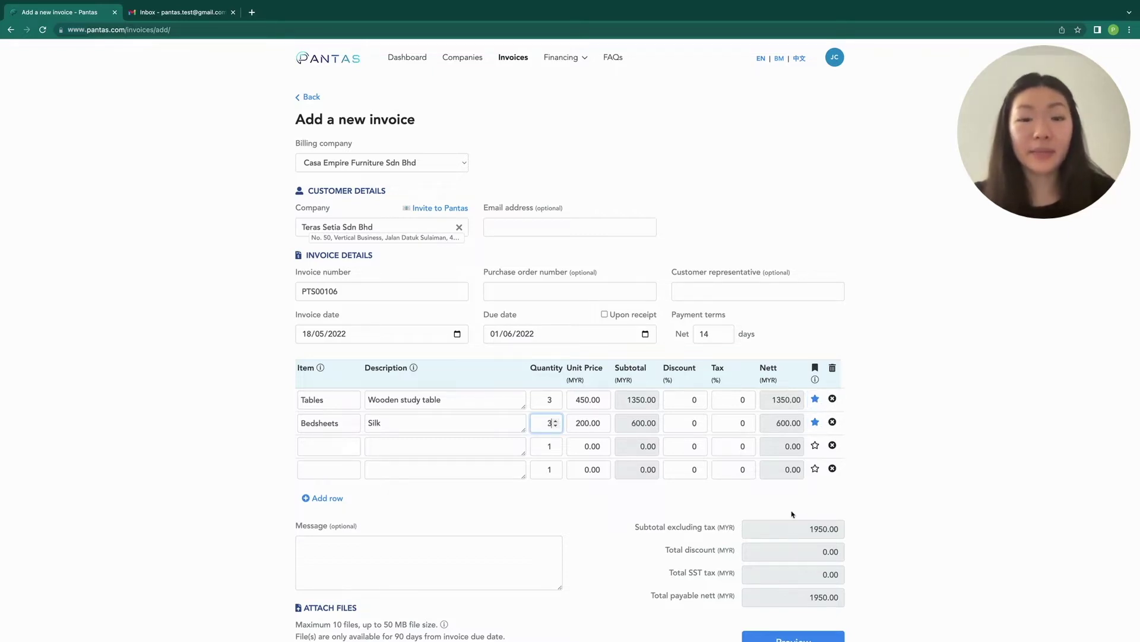
{"action": "scroll", "coordinate": [818, 535], "scroll_direction": "down", "scroll_amount": 3}
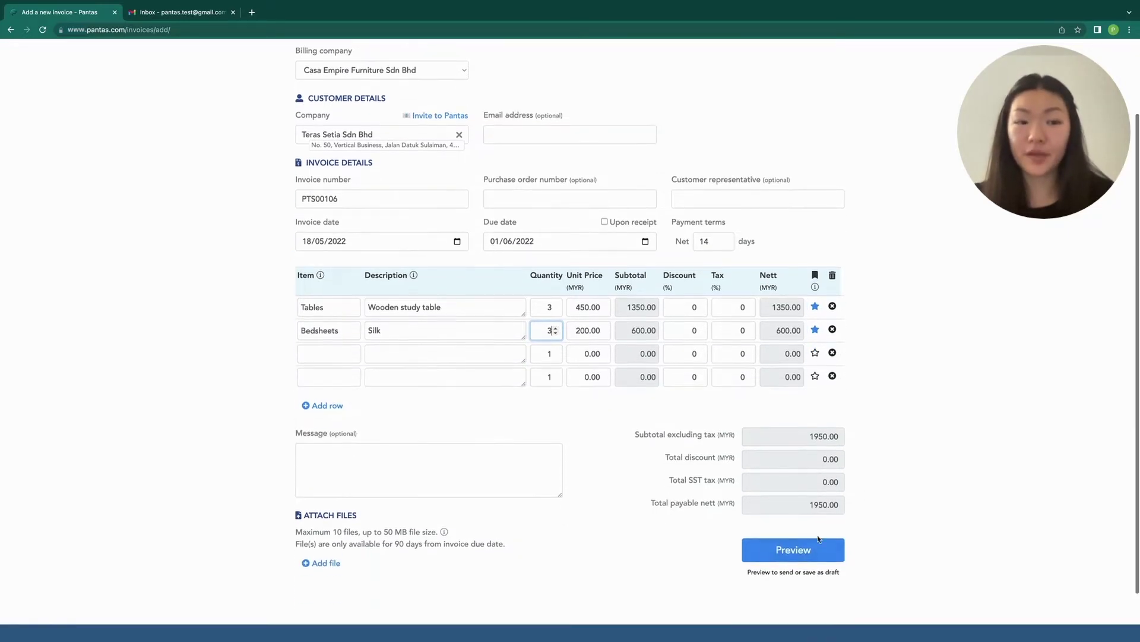
- Add the message 'Products are non-refundable', attach Furniture Catalog 2022.pdf, and preview the invoice
{"action": "left_click", "coordinate": [536, 483]}
{"action": "type", "text": "Produc"}
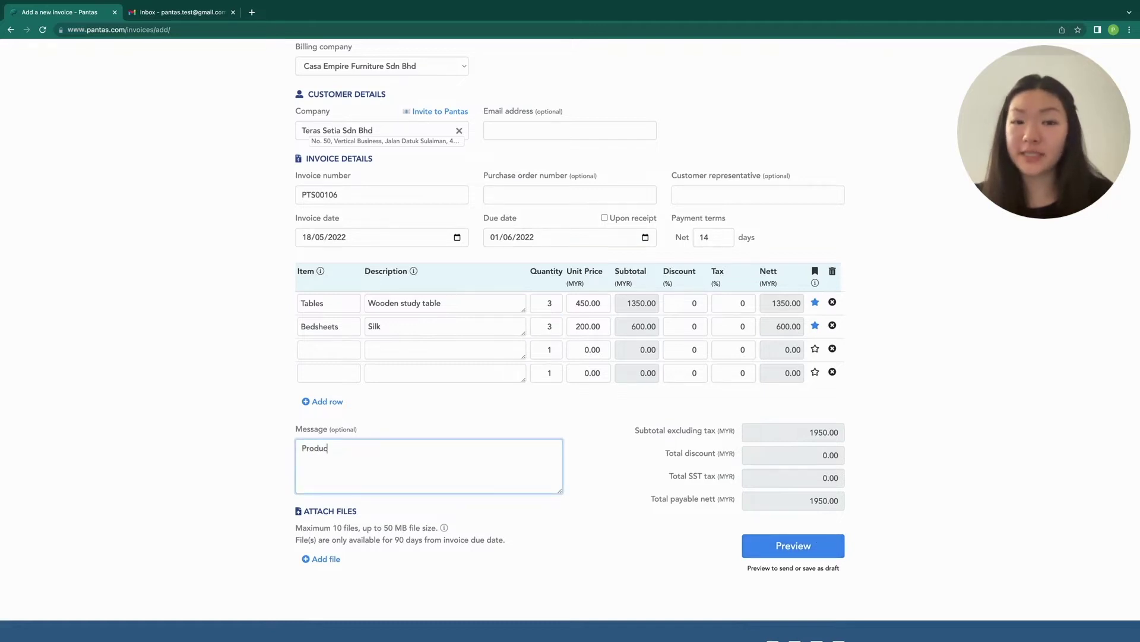
{"action": "type", "text": "ts are non-refundable"}
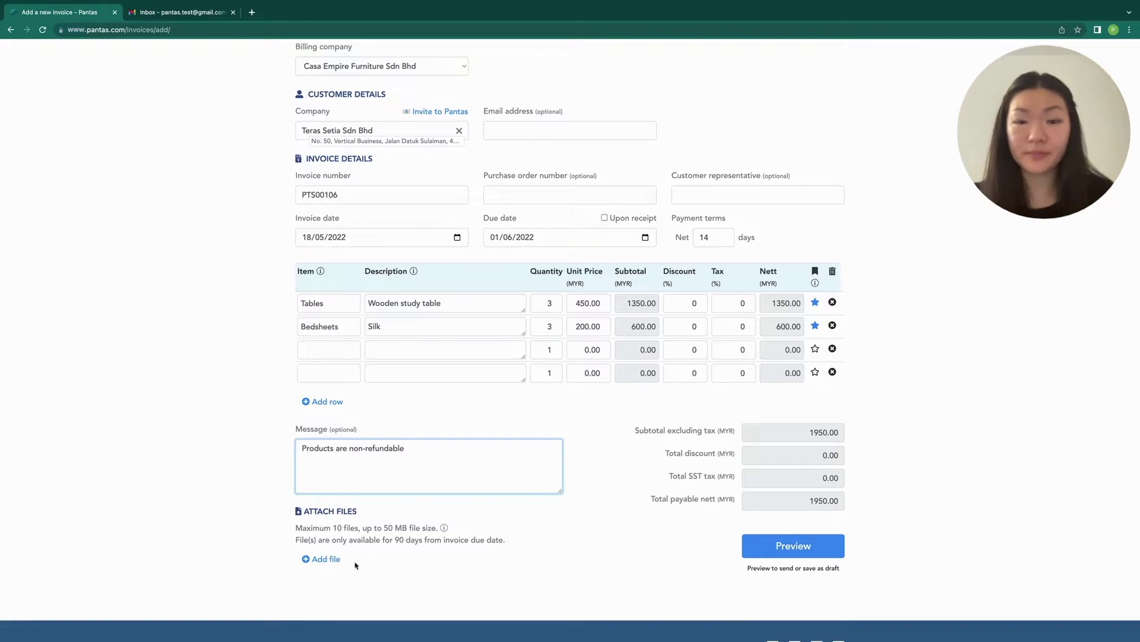
{"action": "left_click", "coordinate": [324, 559]}
{"action": "double_click", "coordinate": [465, 271]}
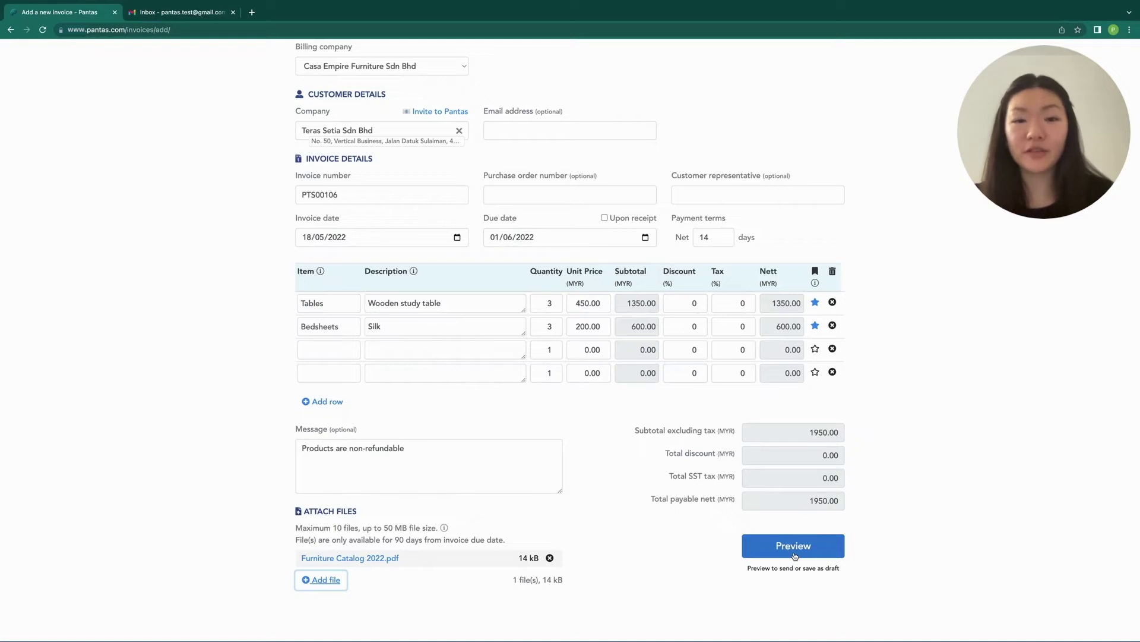
{"action": "left_click", "coordinate": [795, 554]}
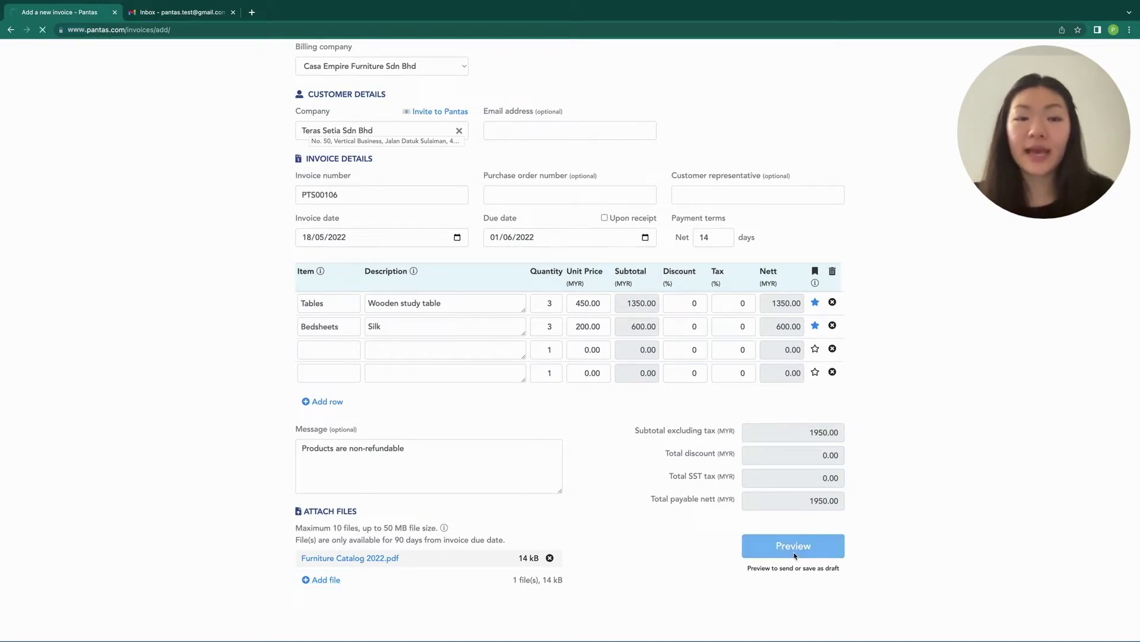
- Save and send PTS00106 to Teras Setia Sdn Bhd, copying its share link
{"action": "scroll", "coordinate": [664, 382], "scroll_direction": "down", "scroll_amount": 3}
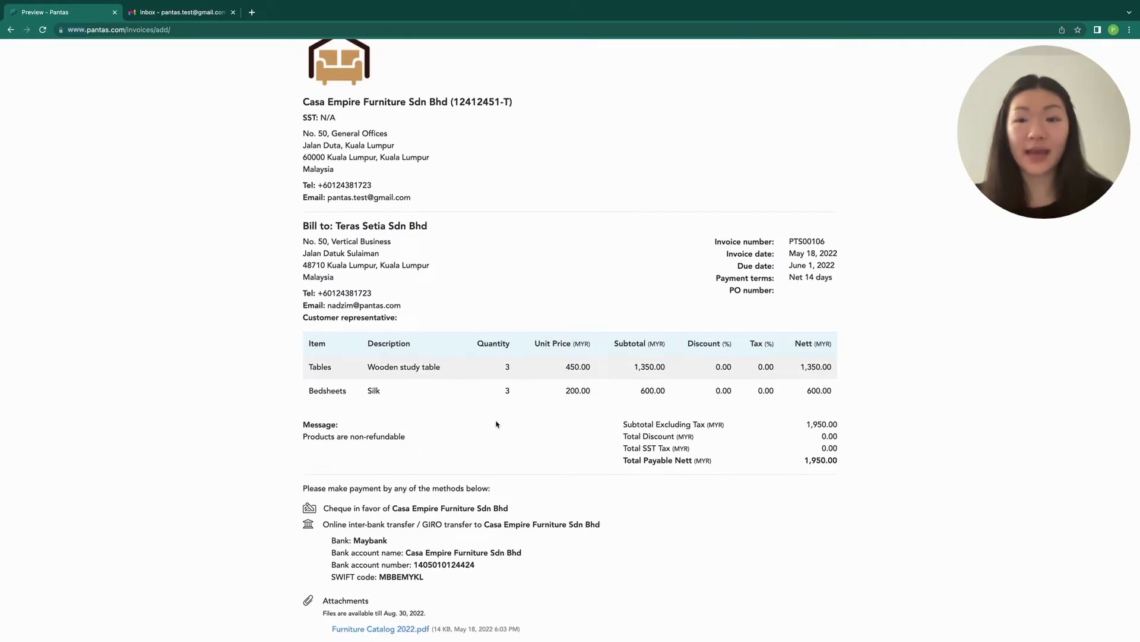
{"action": "scroll", "coordinate": [672, 326], "scroll_direction": "down", "scroll_amount": 1}
{"action": "scroll", "coordinate": [672, 325], "scroll_direction": "up", "scroll_amount": 5}
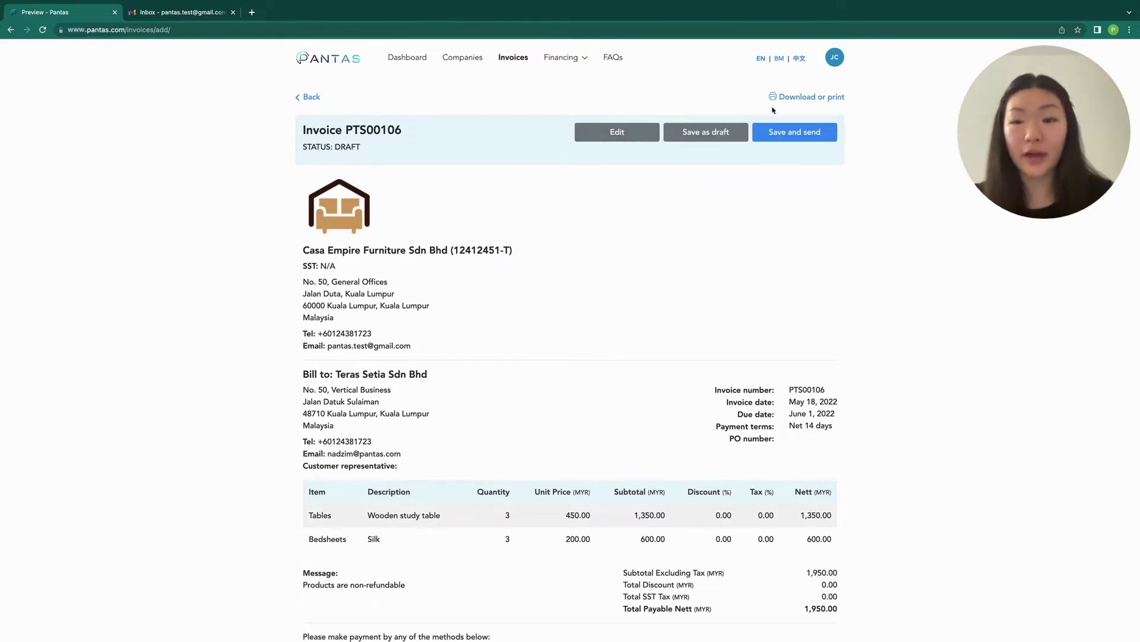
{"action": "left_click", "coordinate": [796, 133]}
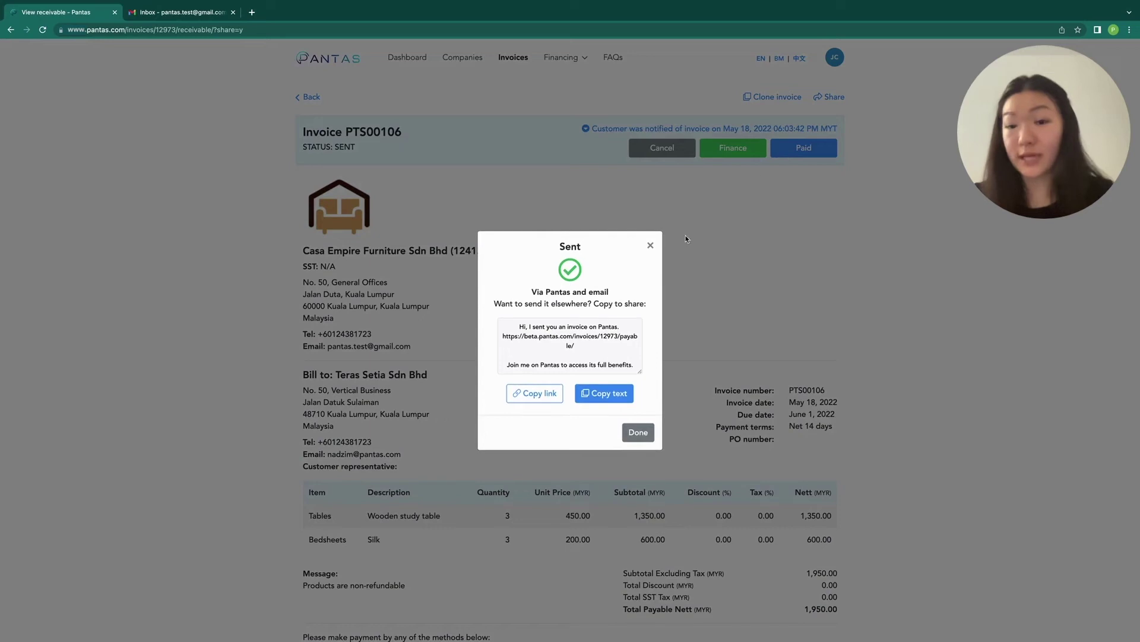
{"action": "left_click", "coordinate": [542, 396]}
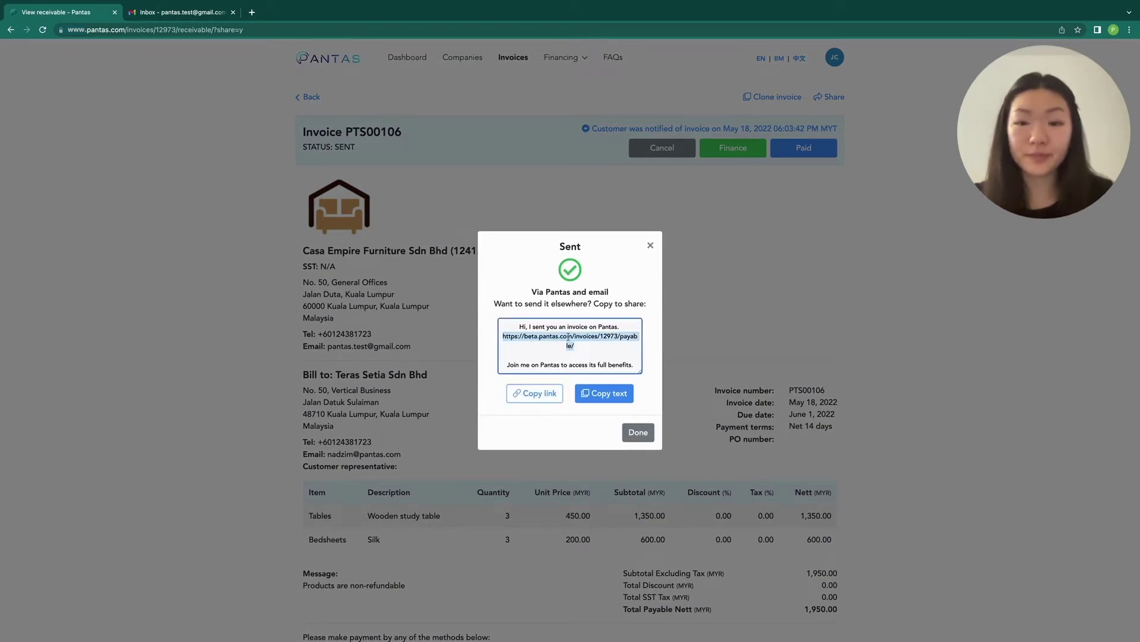
{"action": "left_click", "coordinate": [638, 432]}
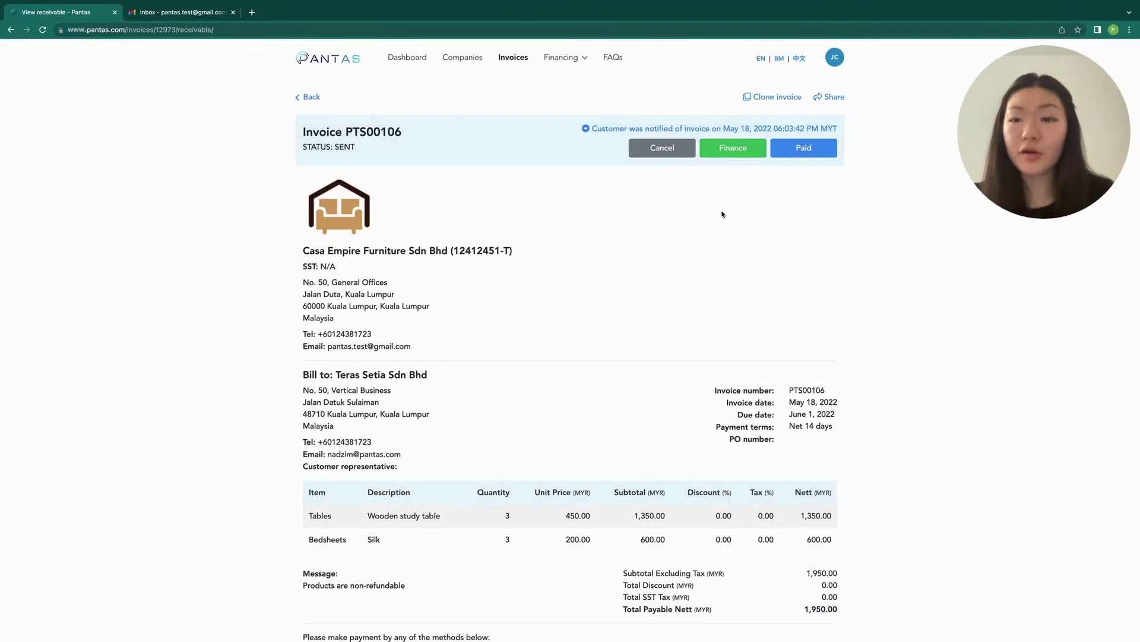
{"action": "left_click", "coordinate": [831, 97]}
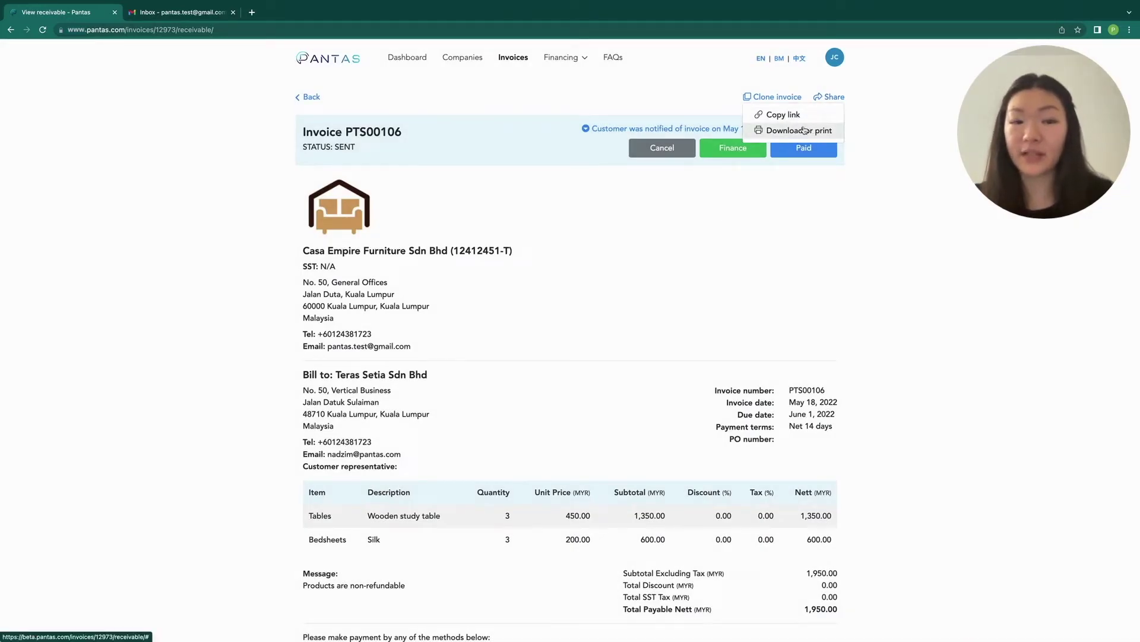
{"action": "left_click", "coordinate": [783, 206]}
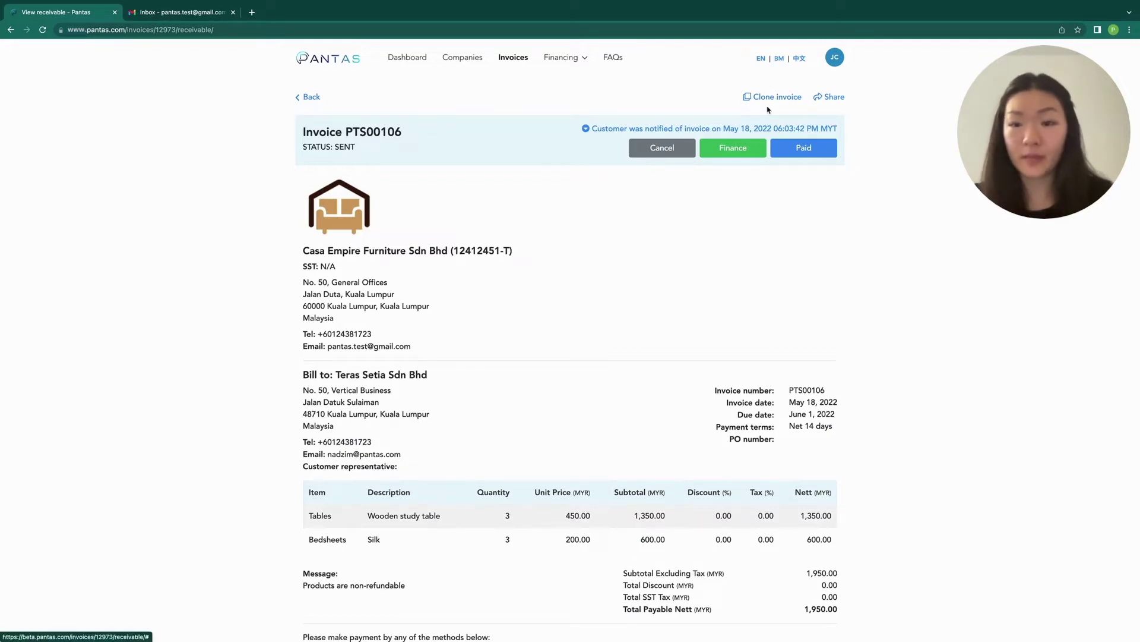
{"action": "left_click", "coordinate": [721, 130]}
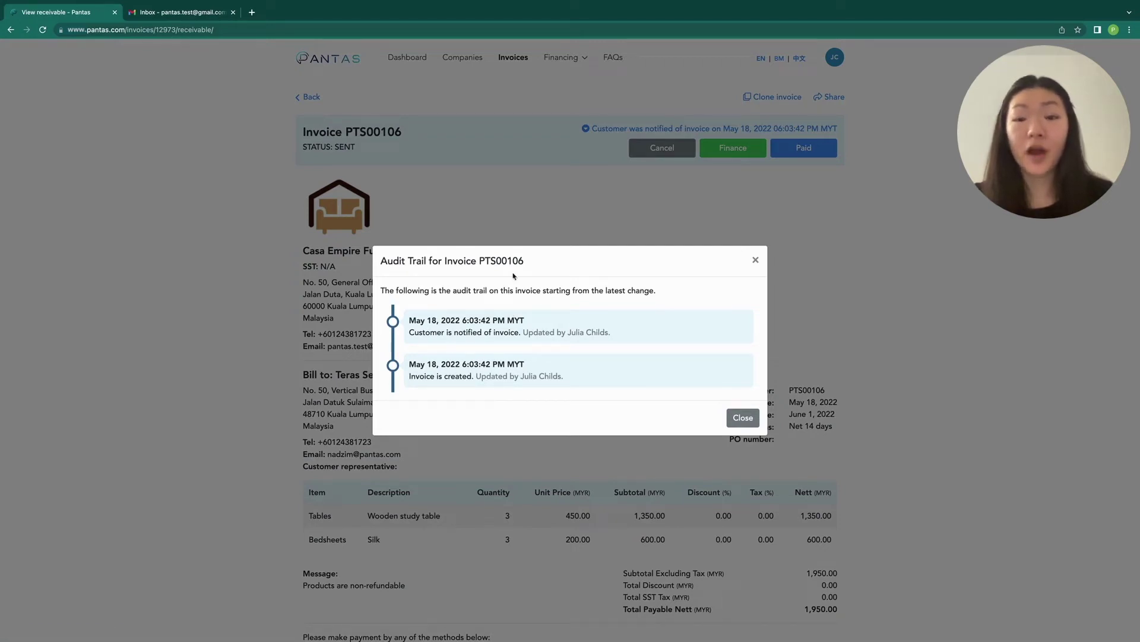
{"action": "left_click", "coordinate": [740, 420]}
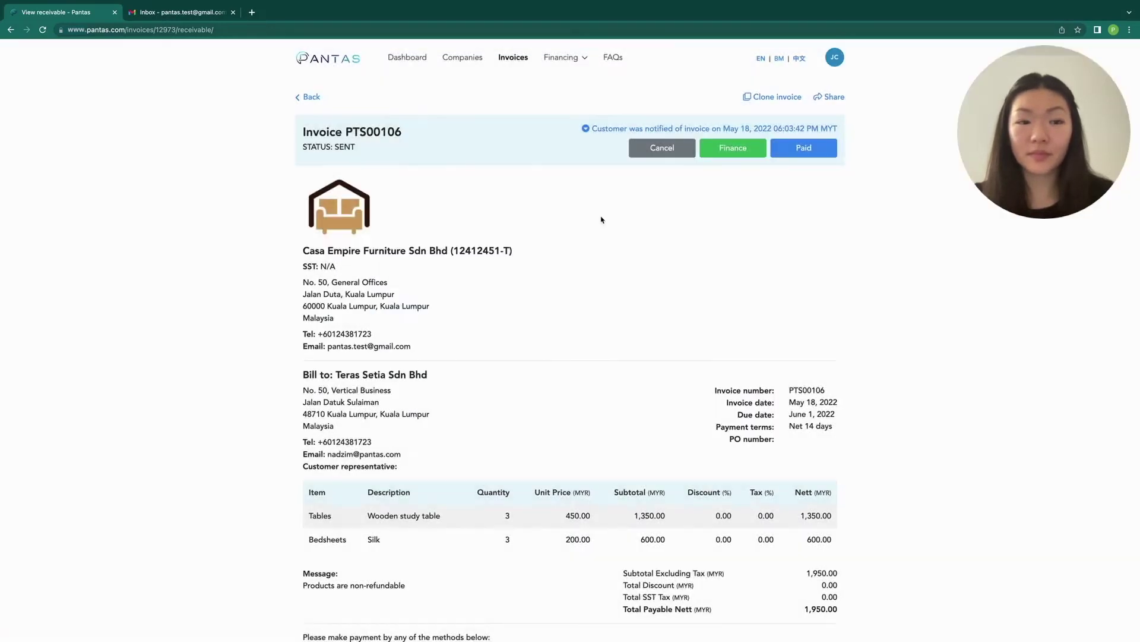
- Check PTS00106 is listed under receivables as Sent for MYR 1,950.00, then show payables
{"action": "left_click", "coordinate": [519, 59]}
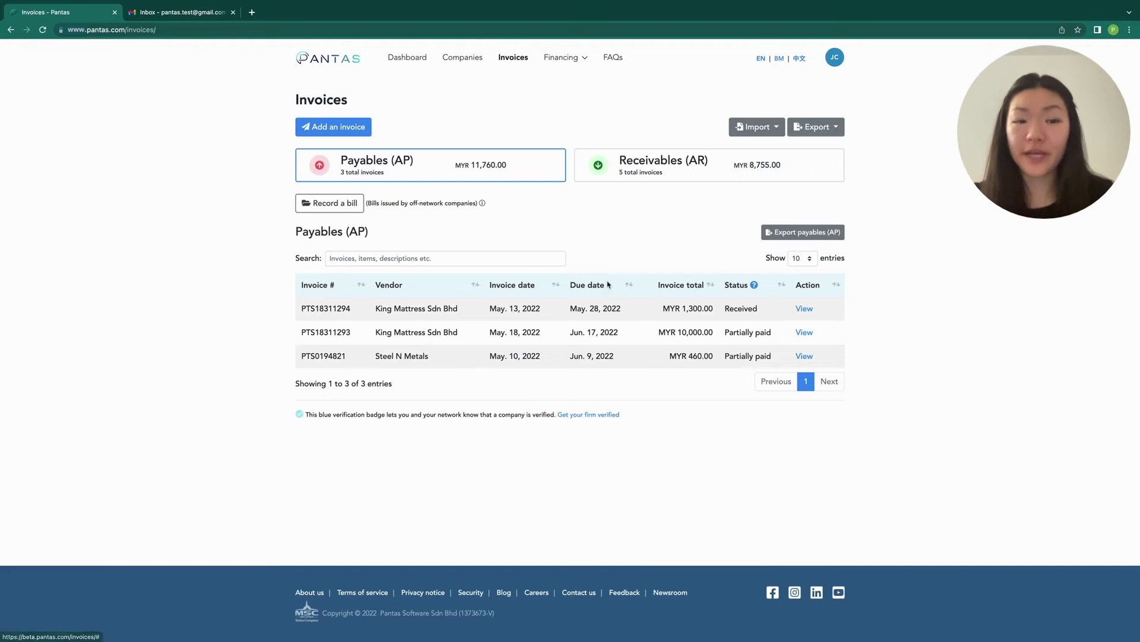
{"action": "left_click", "coordinate": [636, 169]}
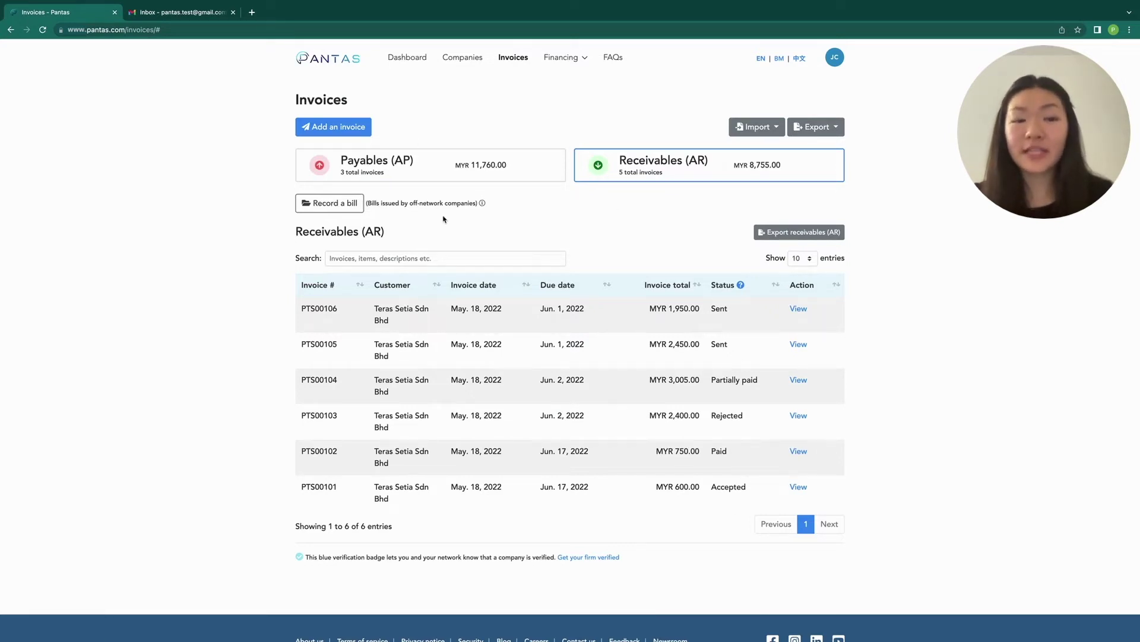
{"action": "left_click", "coordinate": [440, 181]}
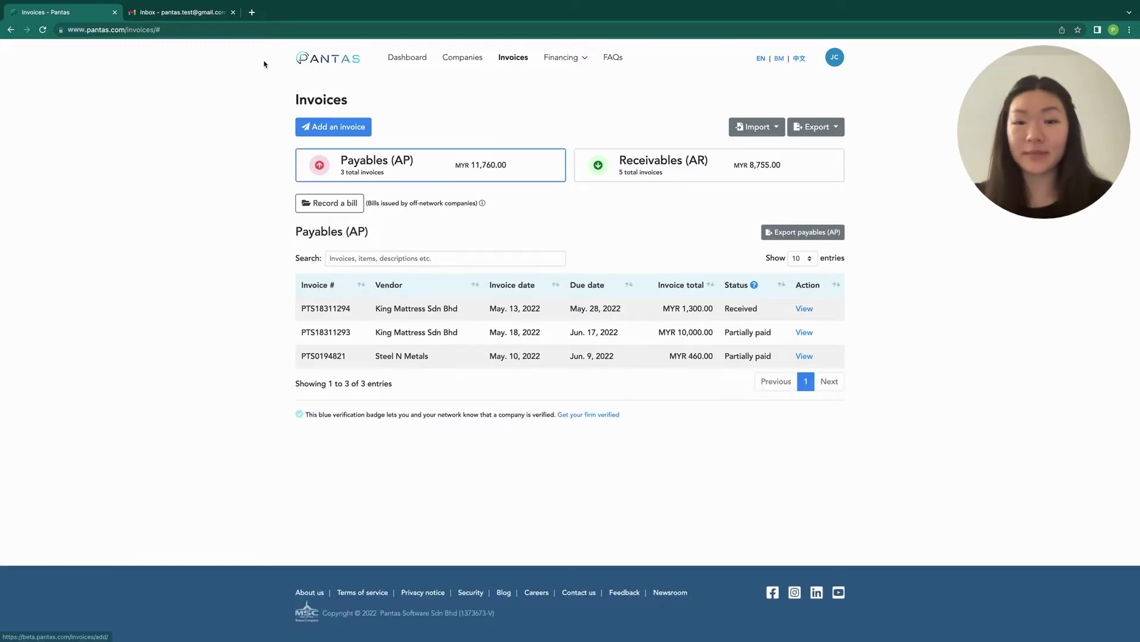
- In Gmail, open the 'You have received an invoice on Pantas' email from King Mattress Sdn Bhd
{"action": "left_click", "coordinate": [190, 11]}
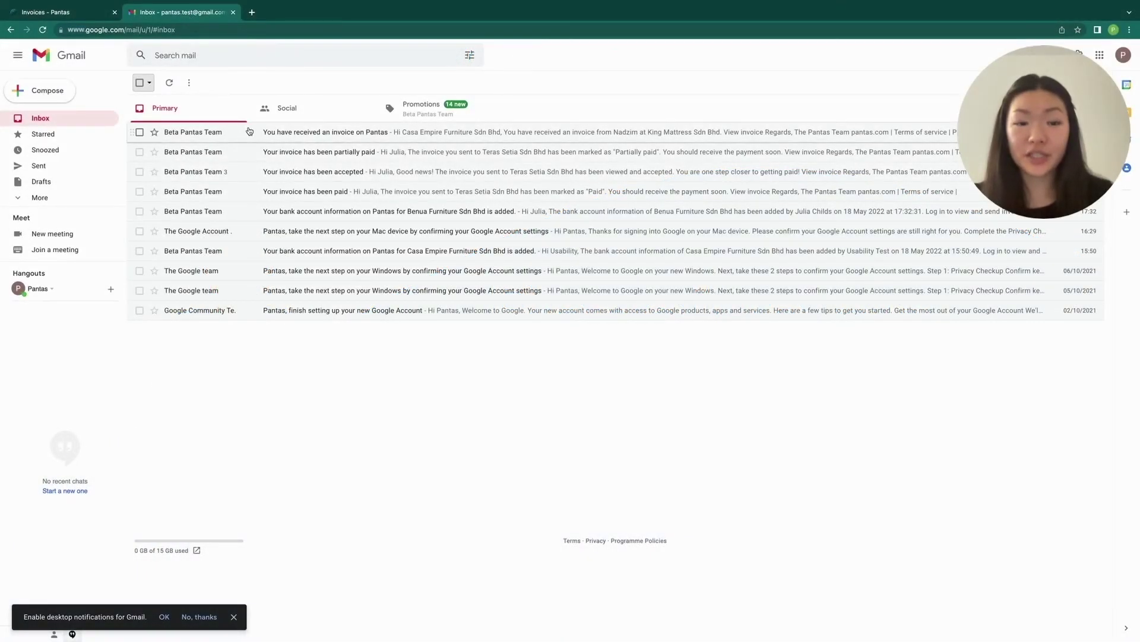
{"action": "left_click", "coordinate": [310, 133]}
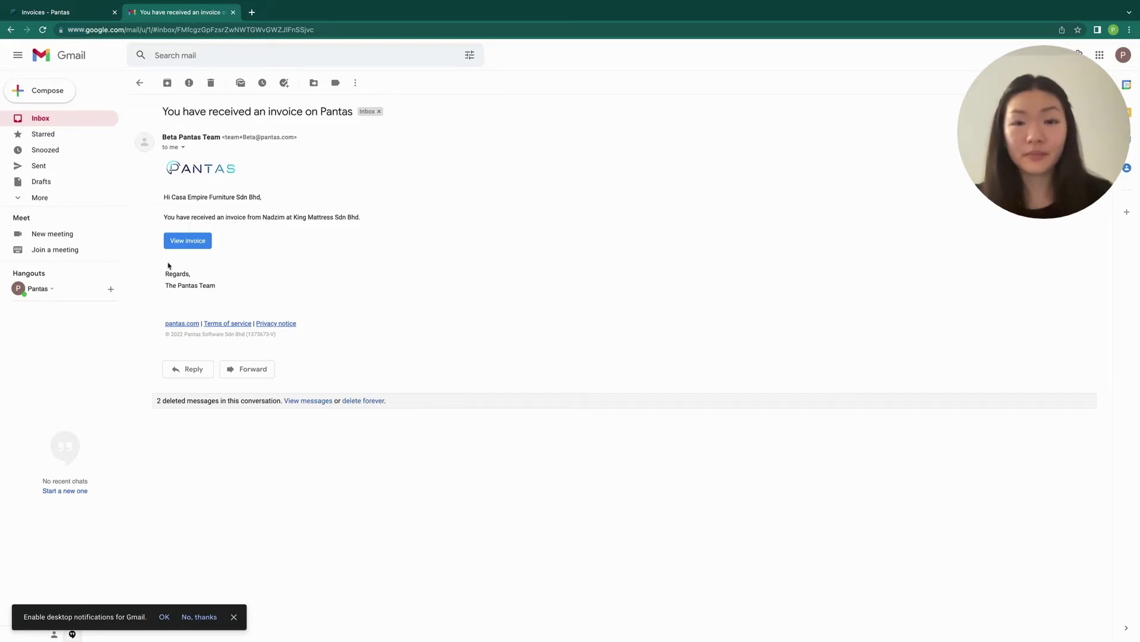
- Open invoice PTS18311294 (MYR 1,300.00) from the email and accept it
{"action": "left_click", "coordinate": [196, 244]}
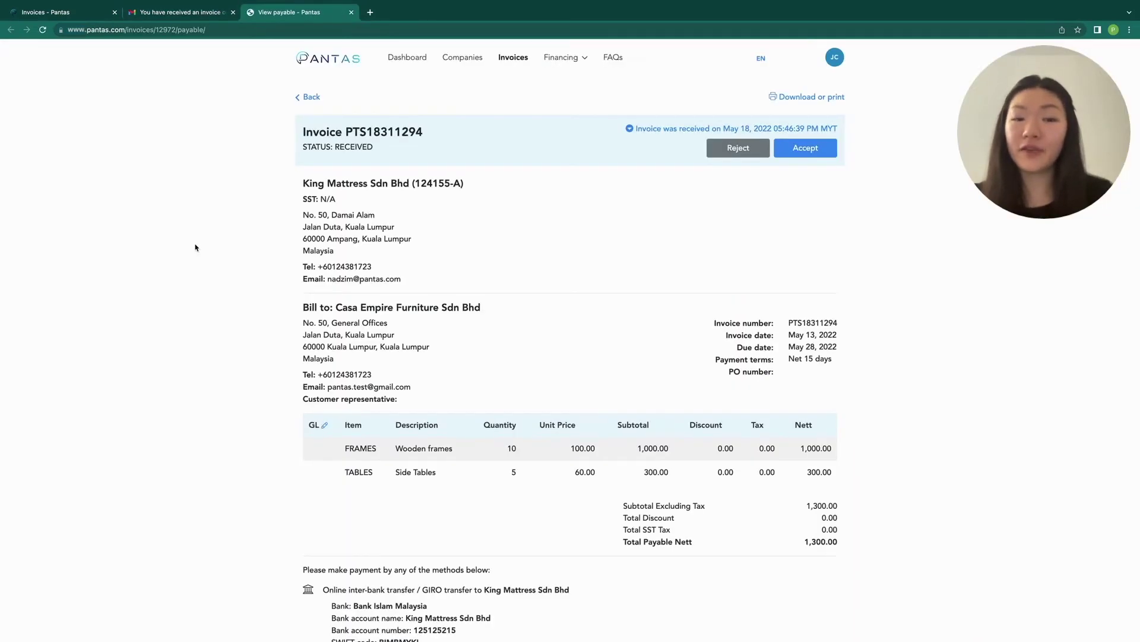
{"action": "scroll", "coordinate": [512, 231], "scroll_direction": "down", "scroll_amount": 3}
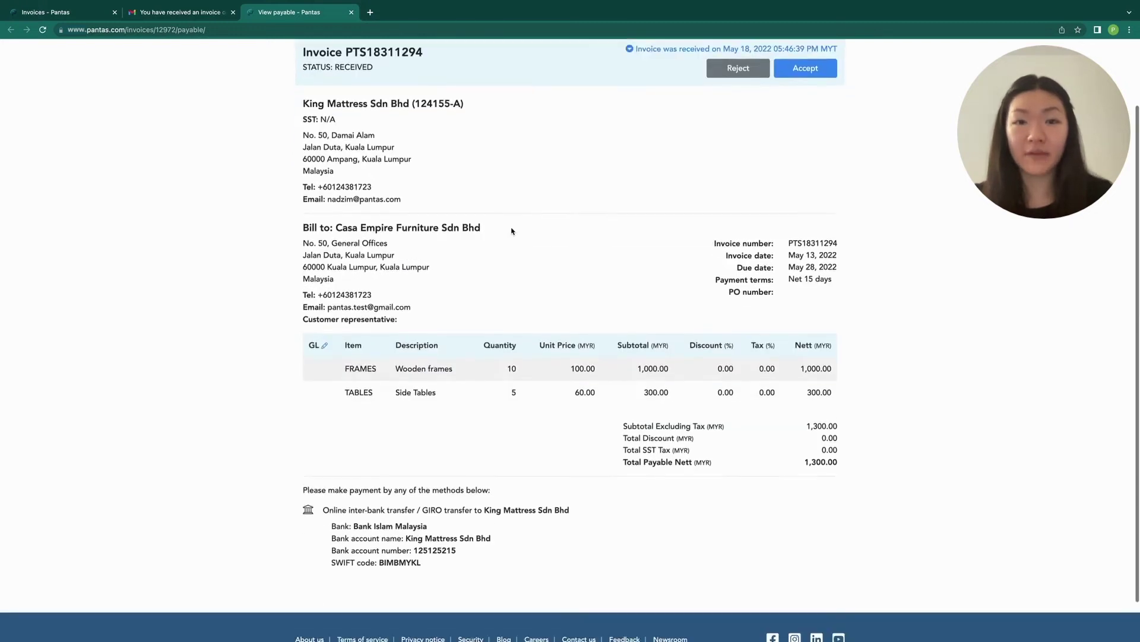
{"action": "scroll", "coordinate": [512, 231], "scroll_direction": "up", "scroll_amount": 3}
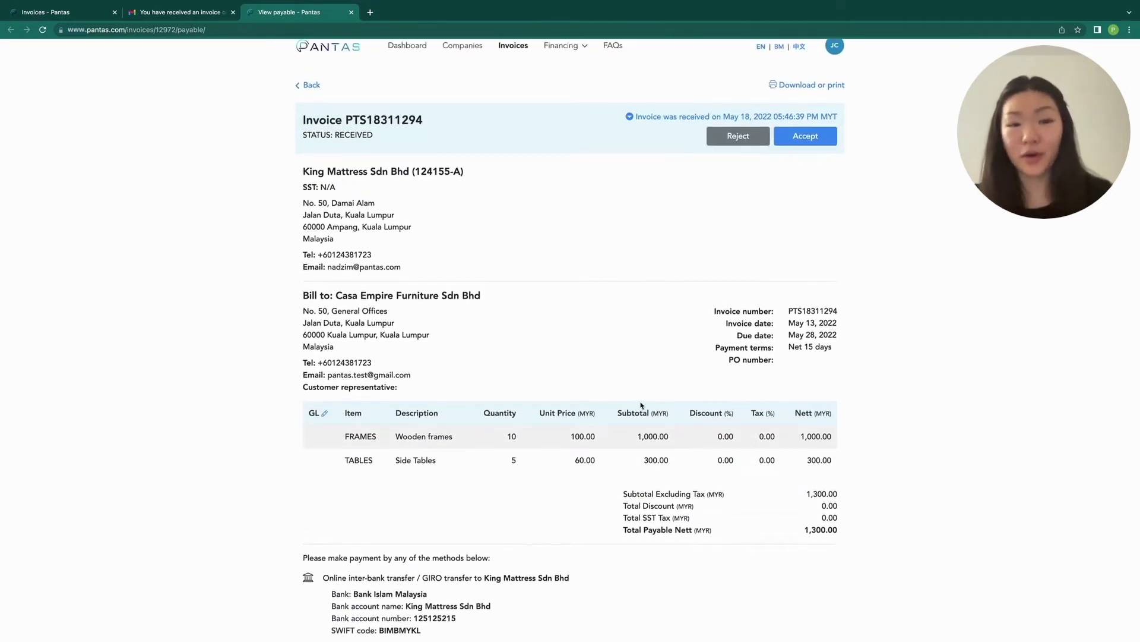
{"action": "scroll", "coordinate": [641, 405], "scroll_direction": "down", "scroll_amount": 1}
{"action": "scroll", "coordinate": [649, 344], "scroll_direction": "up", "scroll_amount": 2}
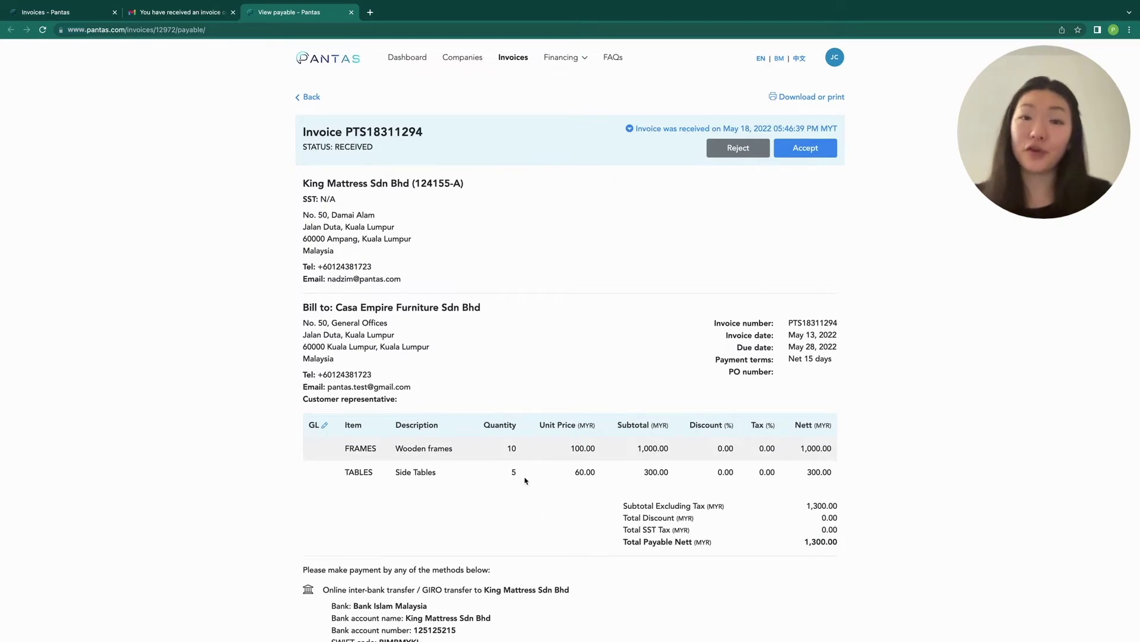
{"action": "left_click", "coordinate": [799, 152]}
{"action": "left_click", "coordinate": [671, 386]}
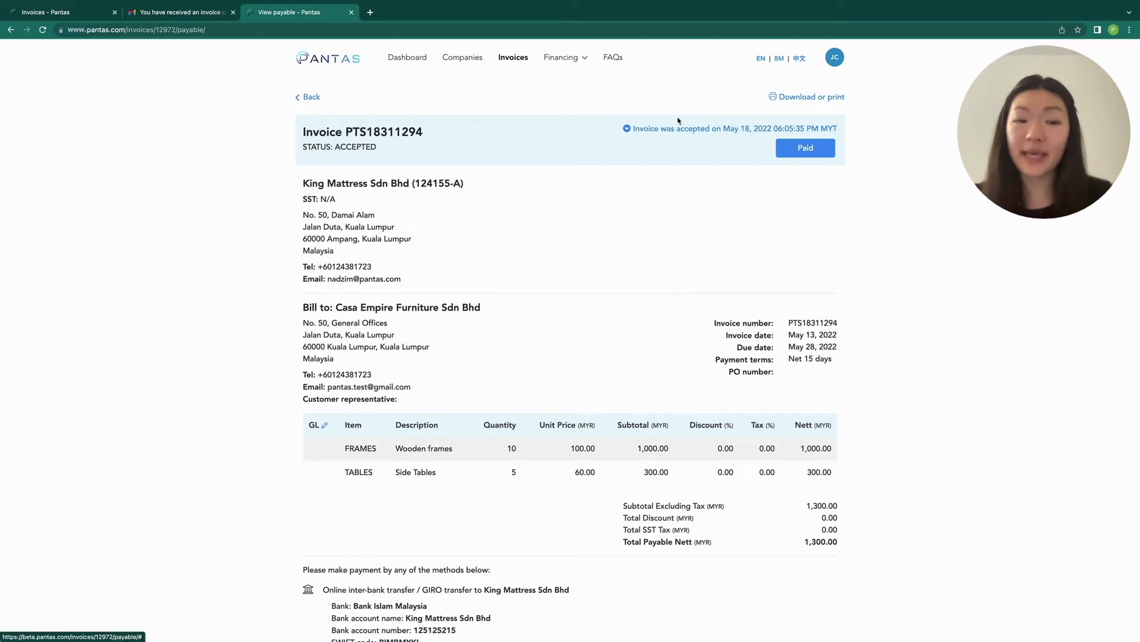
- Record a partial payment of 1000 and enter its transaction receipt number
{"action": "left_click", "coordinate": [796, 152]}
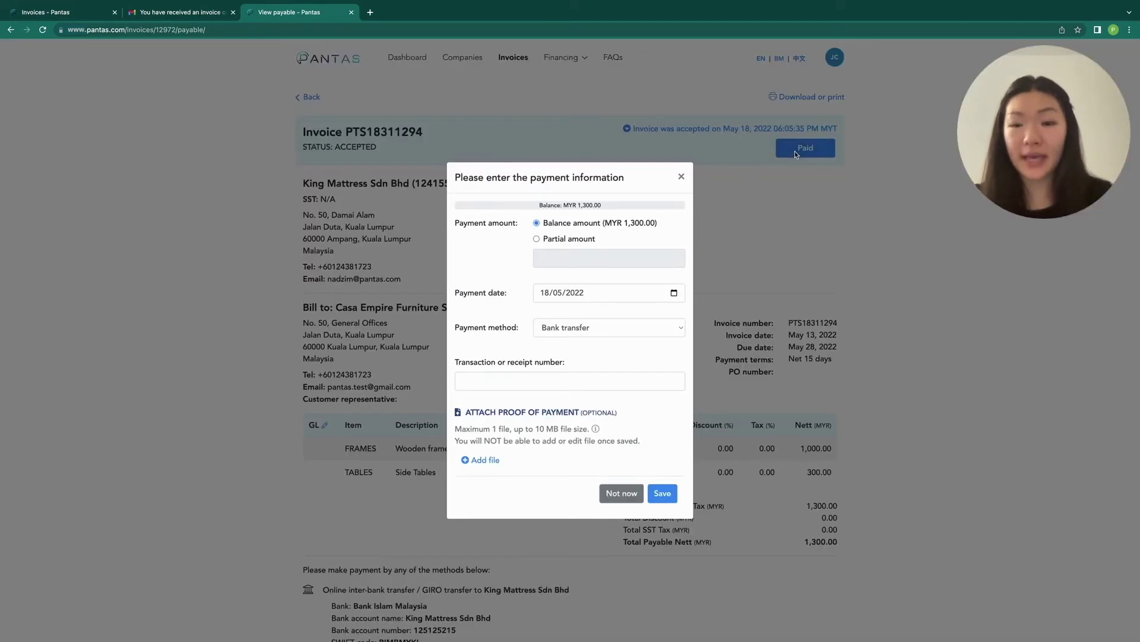
{"action": "left_click", "coordinate": [578, 239]}
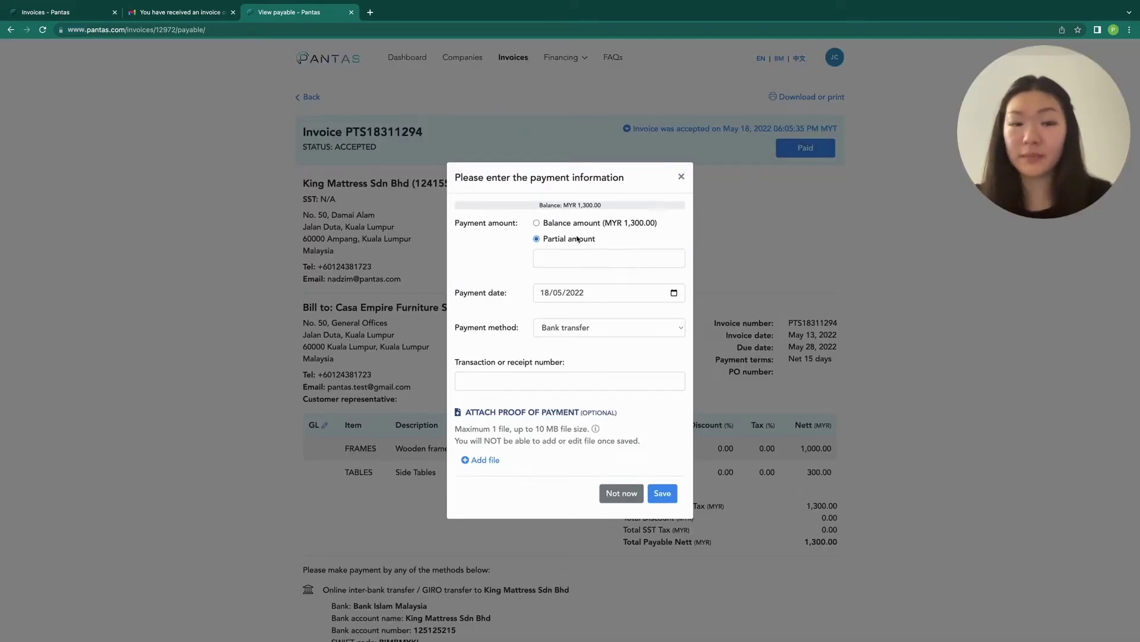
{"action": "left_click", "coordinate": [577, 257]}
{"action": "type", "text": "1000"}
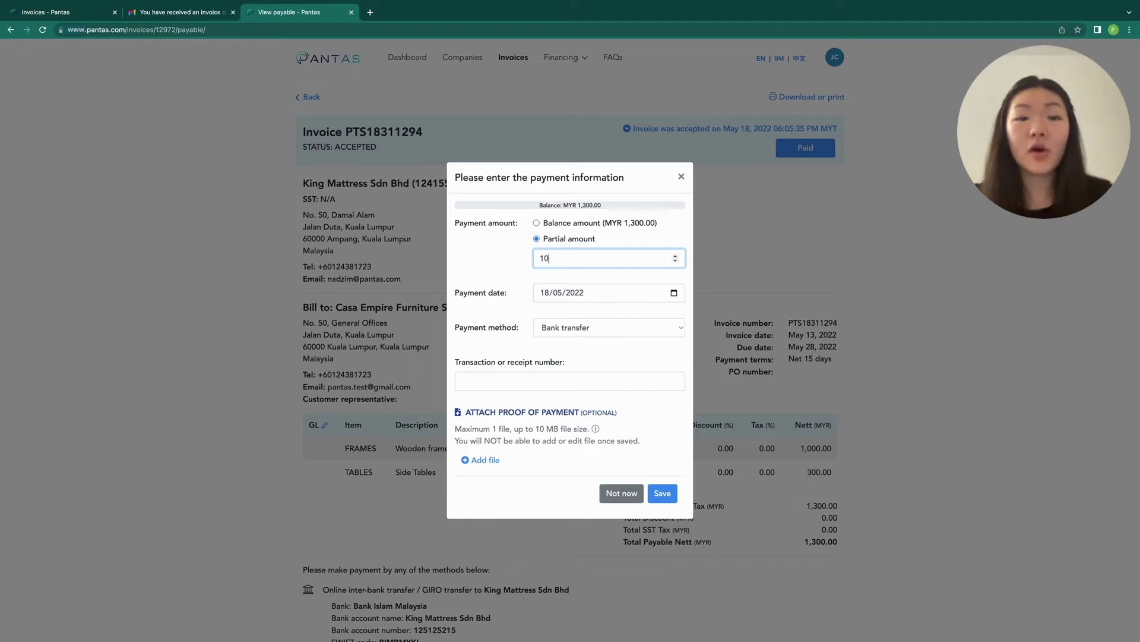
{"action": "left_click", "coordinate": [561, 377]}
{"action": "type", "text": "MBB55020"}
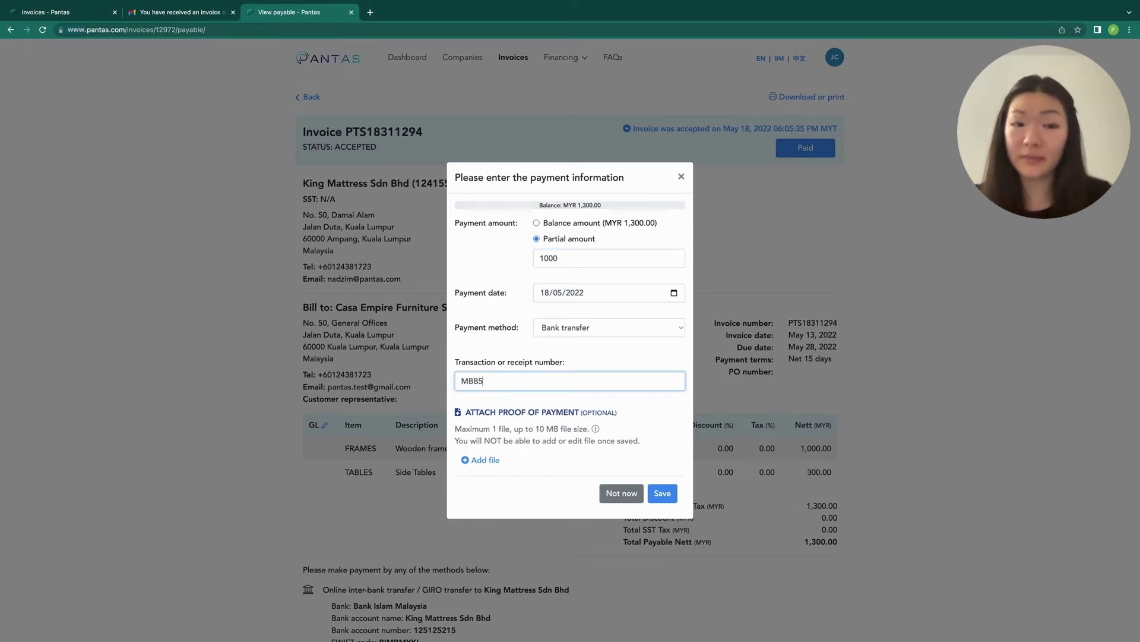
- Attach the proof file from the Payment Confirmation folder and save the payment
{"action": "left_click", "coordinate": [483, 460]}
{"action": "left_click", "coordinate": [521, 269]}
{"action": "double_click", "coordinate": [525, 267]}
{"action": "left_click", "coordinate": [466, 270]}
{"action": "left_click", "coordinate": [740, 417]}
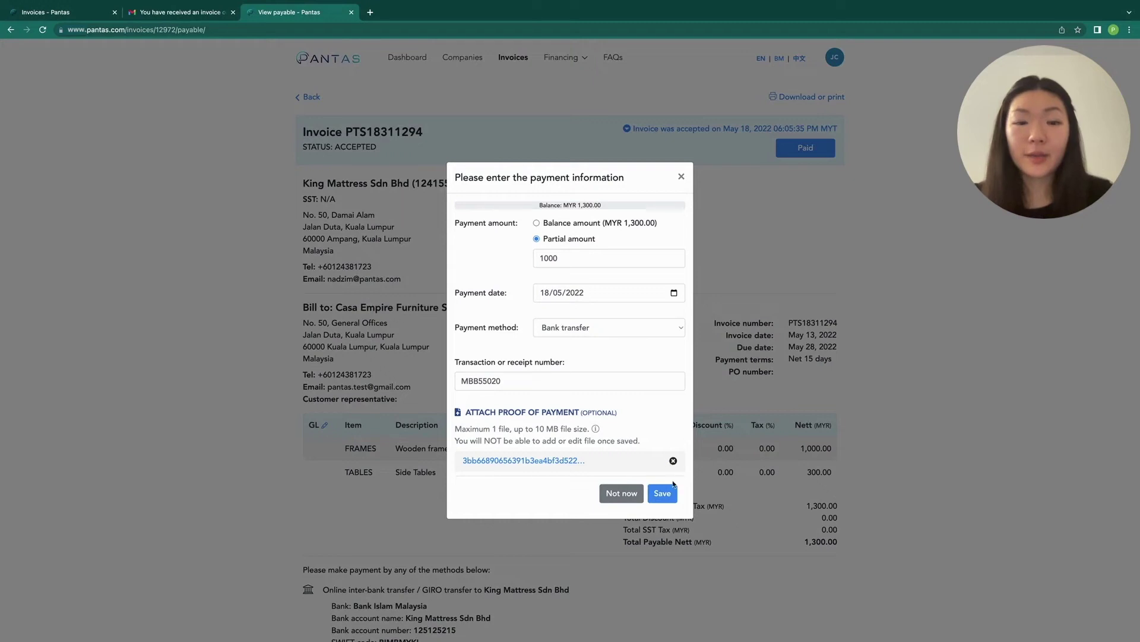
{"action": "left_click", "coordinate": [666, 494]}
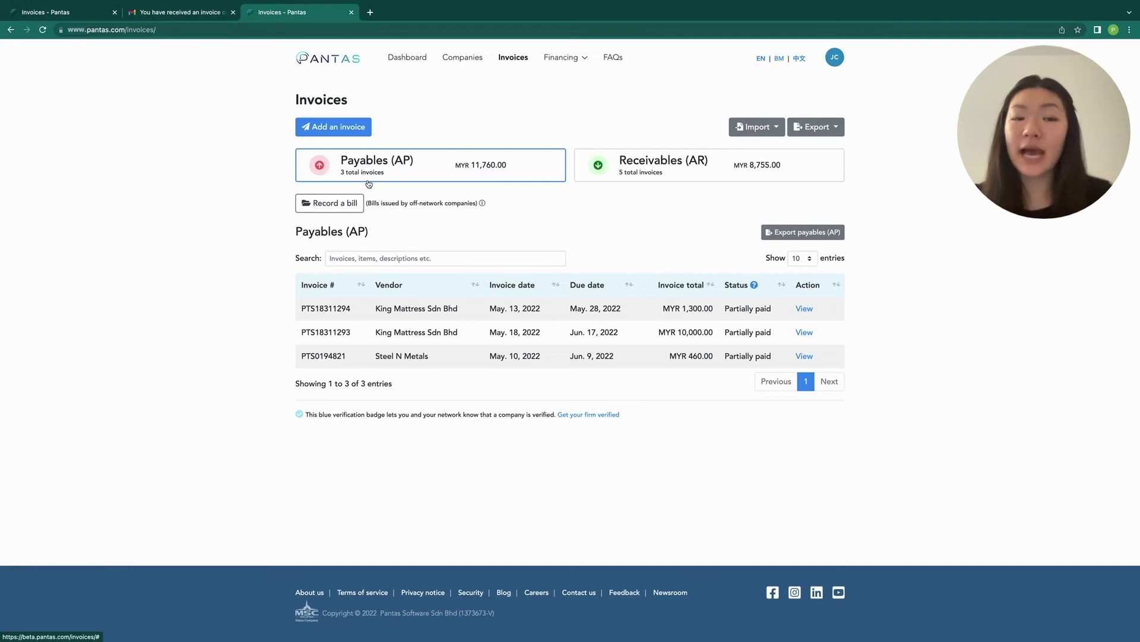
- Start a new bill to Casa Empire Furniture Sdn Bhd from vendor Tenaga Nasional Berhad (TNB)
{"action": "left_click", "coordinate": [342, 203]}
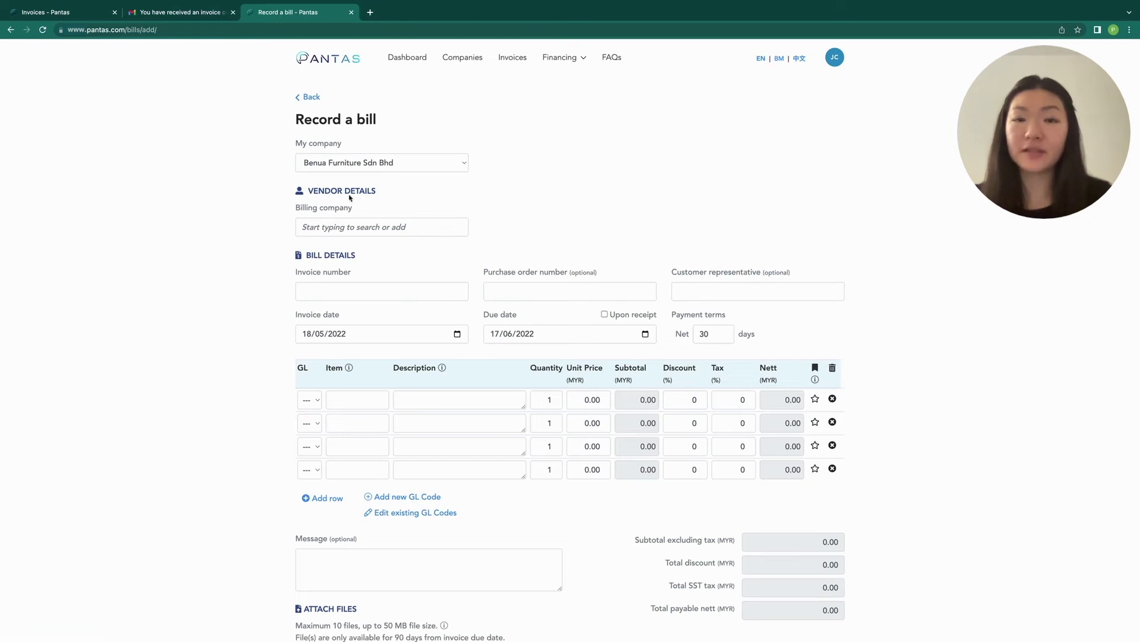
{"action": "left_click", "coordinate": [373, 165]}
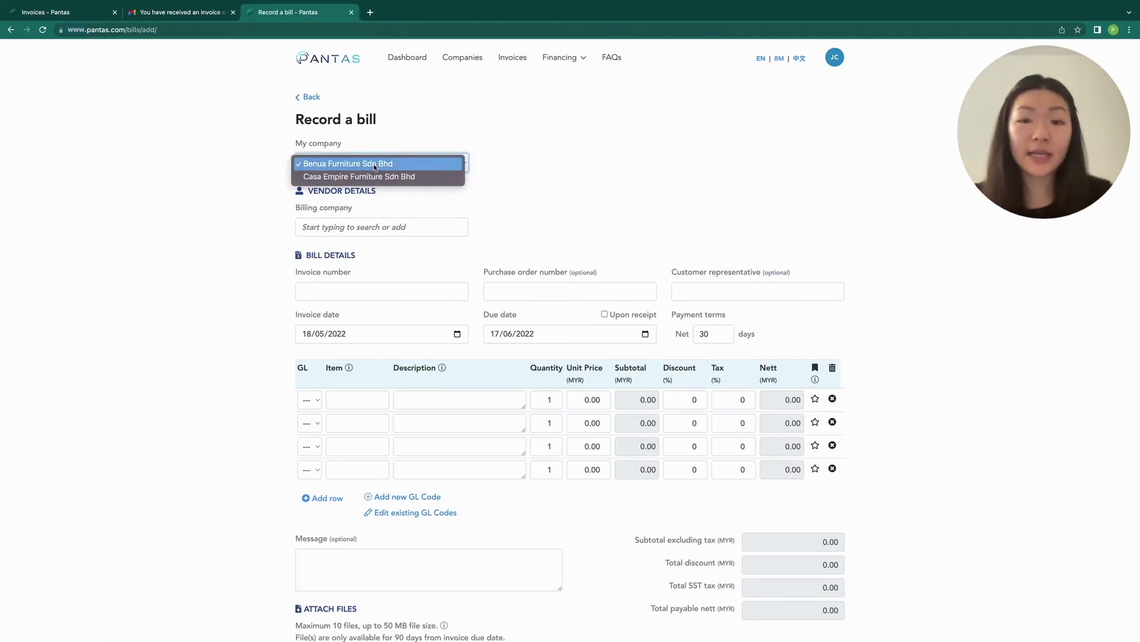
{"action": "left_click", "coordinate": [375, 176]}
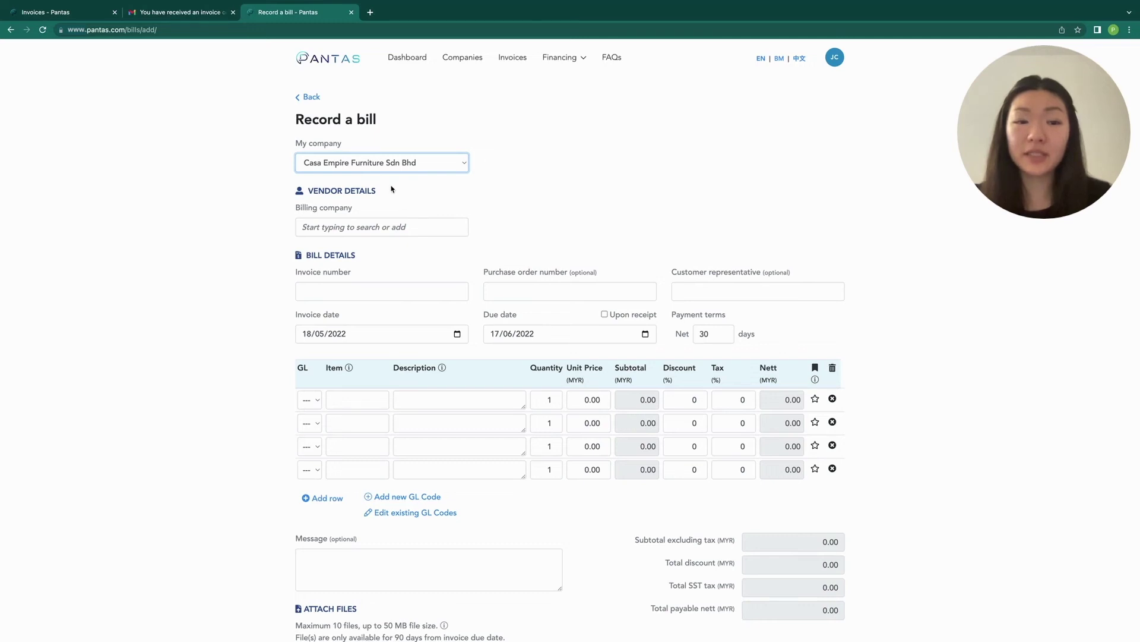
{"action": "left_click", "coordinate": [385, 228]}
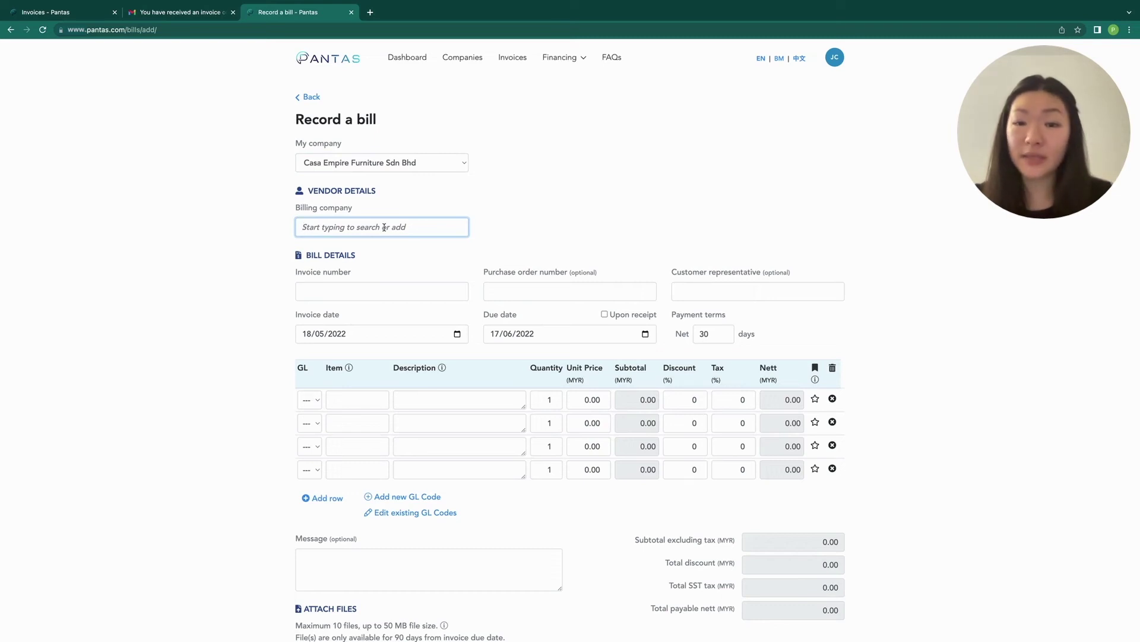
{"action": "type", "text": "tenaga"}
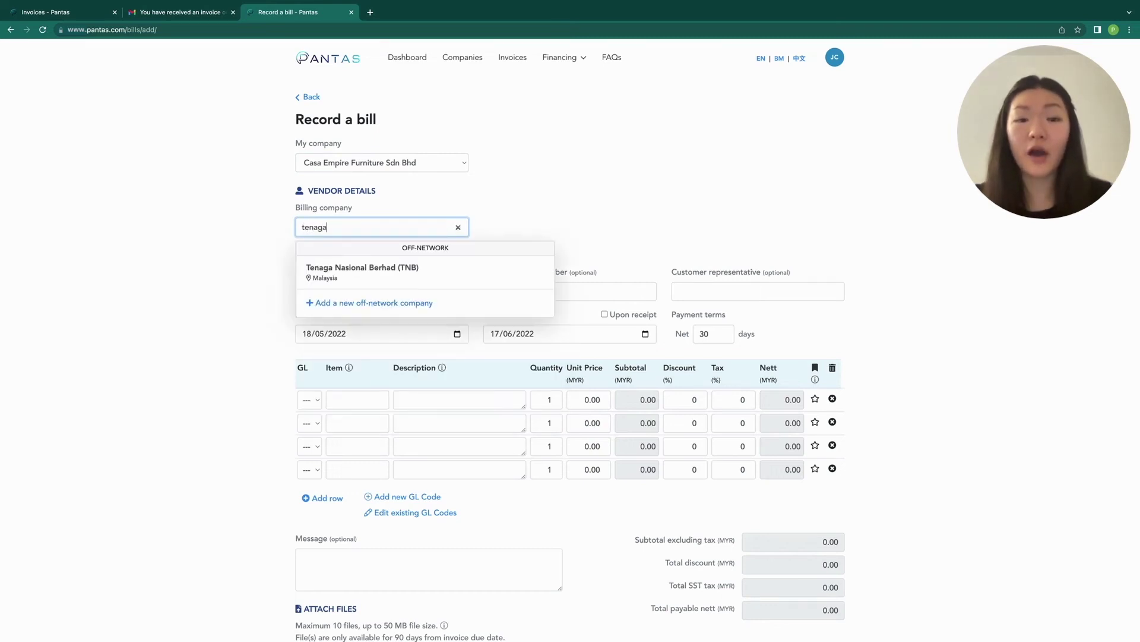
{"action": "left_click", "coordinate": [385, 268]}
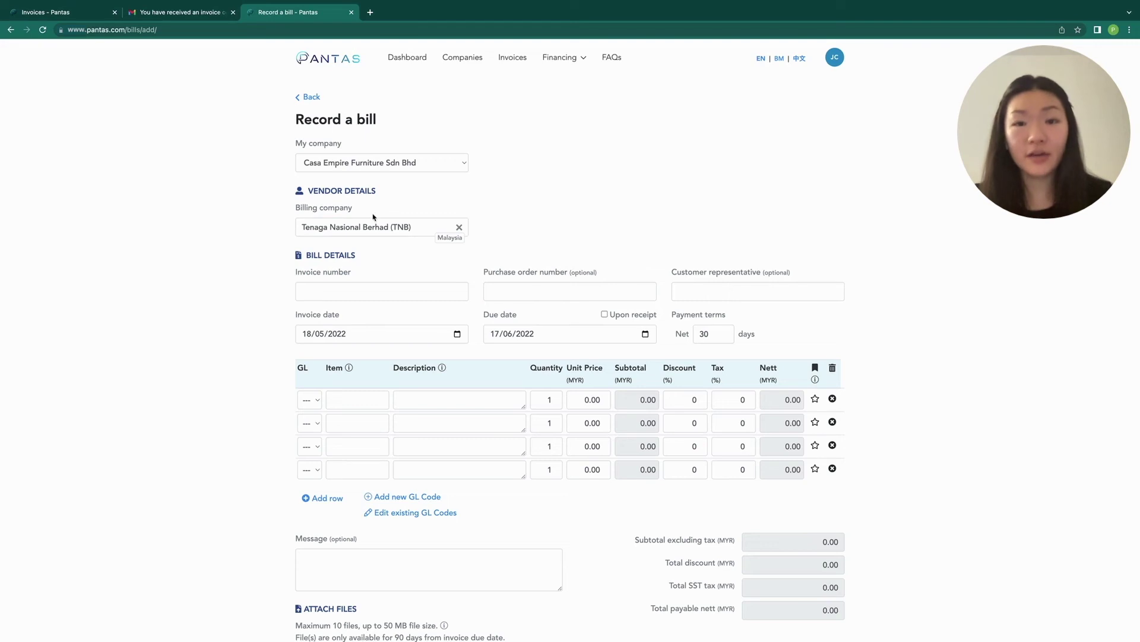
- Enter bill invoice number TNB125002, then leave the unsaved bill for the Invoices list
{"action": "left_click", "coordinate": [374, 292]}
{"action": "type", "text": "TNB"}
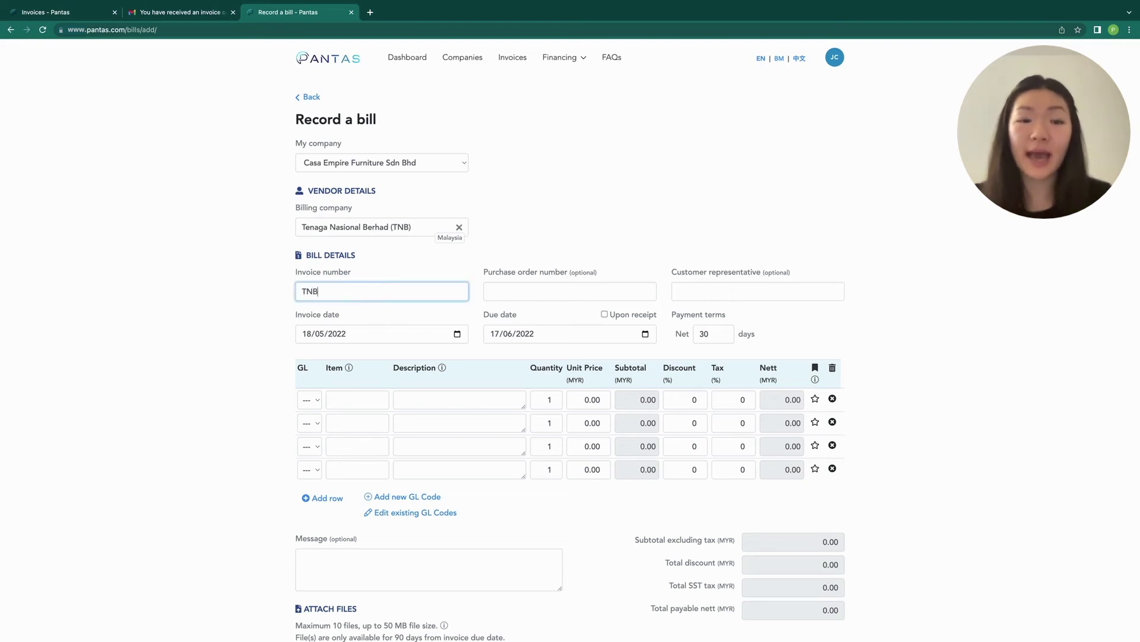
{"action": "type", "text": "125002"}
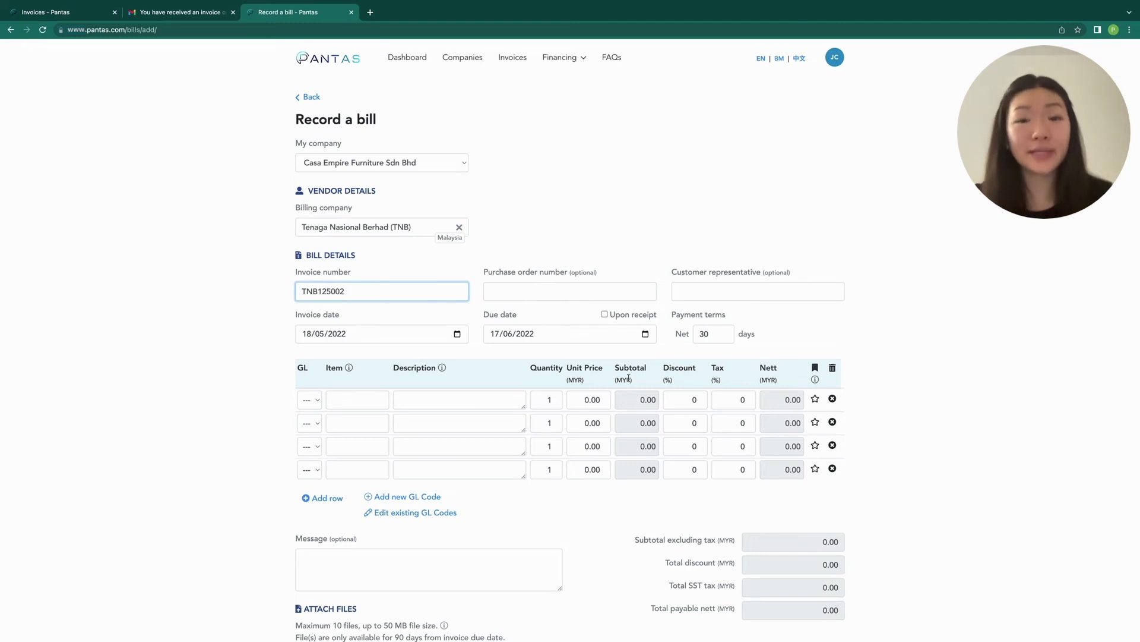
{"action": "scroll", "coordinate": [629, 356], "scroll_direction": "down", "scroll_amount": 2}
{"action": "scroll", "coordinate": [629, 303], "scroll_direction": "up", "scroll_amount": 2}
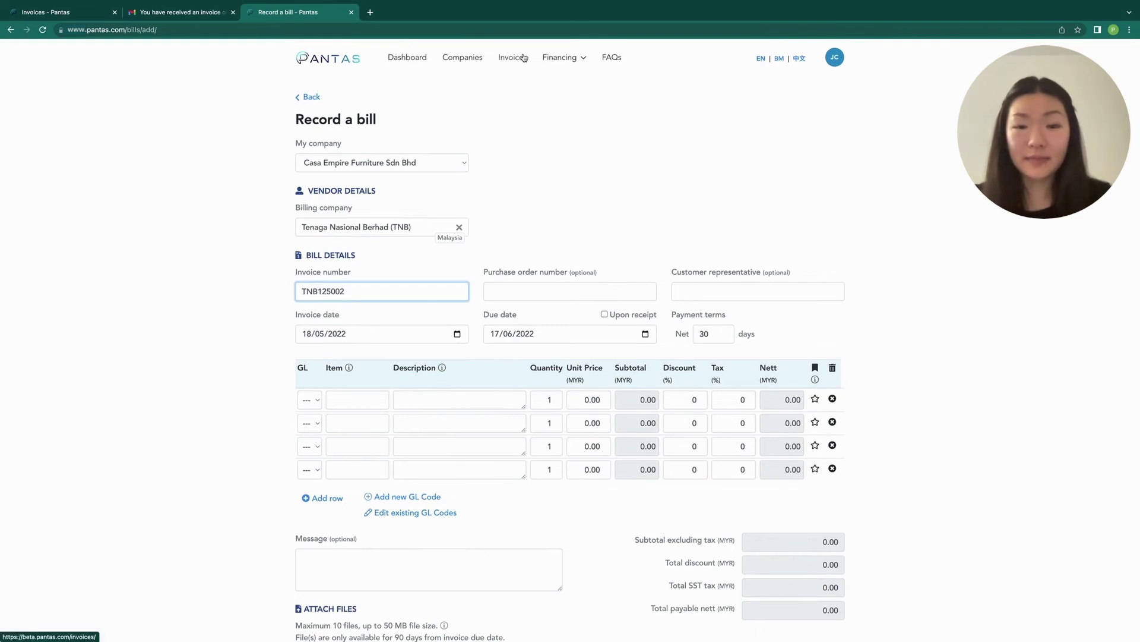
{"action": "left_click", "coordinate": [524, 58]}
{"action": "left_click", "coordinate": [587, 225]}
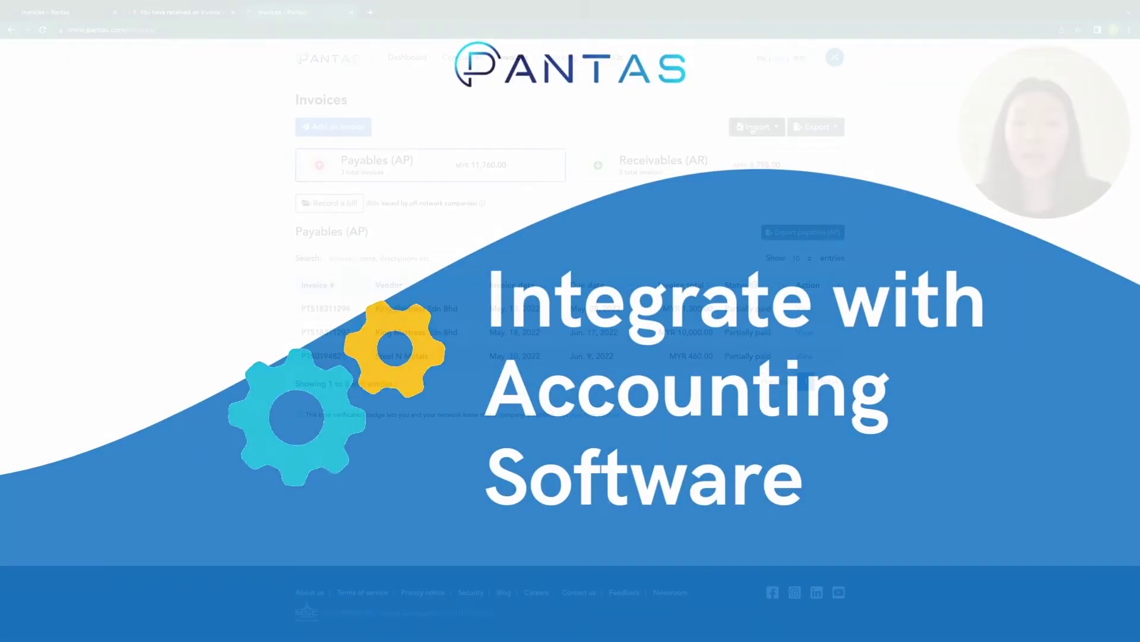
- Preview the Import invoices page, then go back to Invoices and show the Export options
{"action": "left_click", "coordinate": [753, 128]}
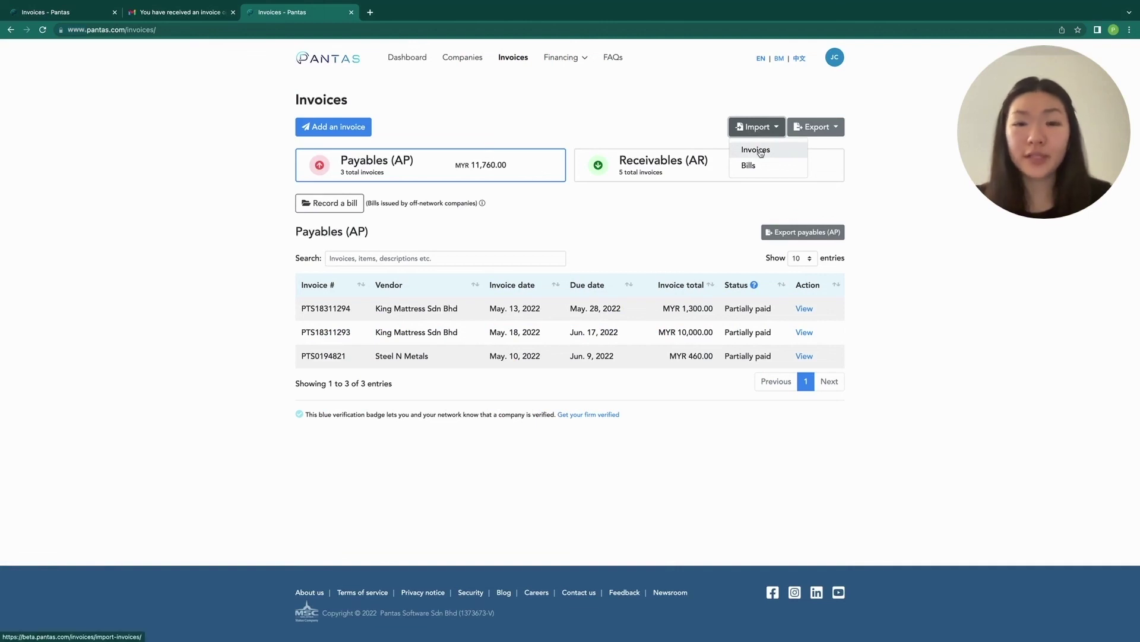
{"action": "left_click", "coordinate": [761, 153]}
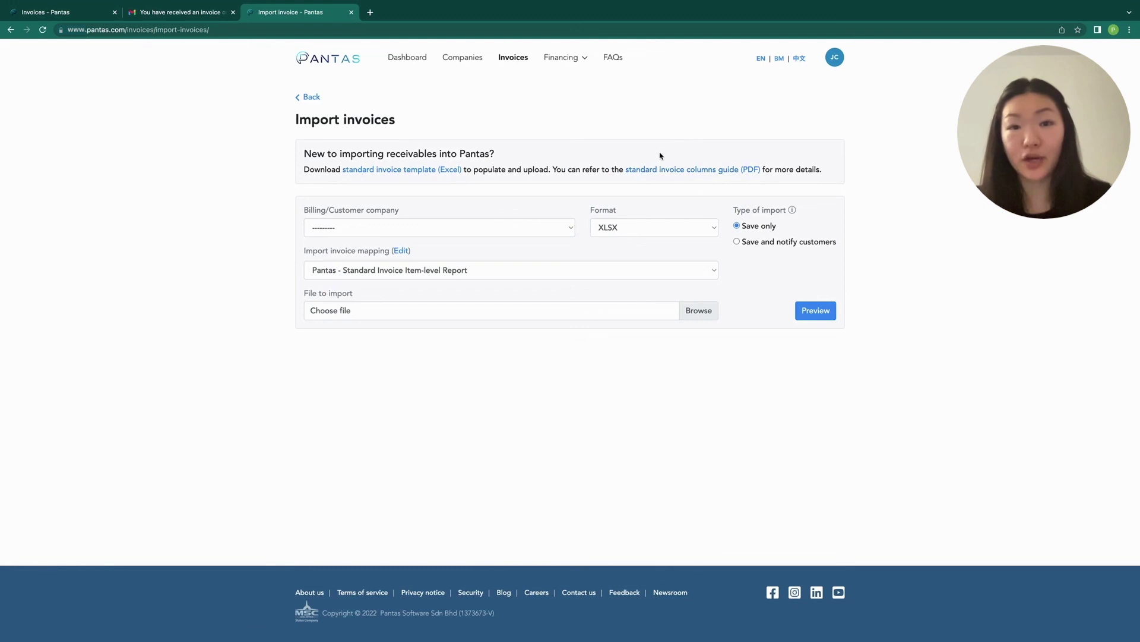
{"action": "left_click", "coordinate": [309, 98]}
{"action": "left_click", "coordinate": [830, 126]}
- Start a receivables export for Casa Empire Furniture Sdn Bhd
{"action": "left_click", "coordinate": [818, 153]}
{"action": "left_click", "coordinate": [568, 245]}
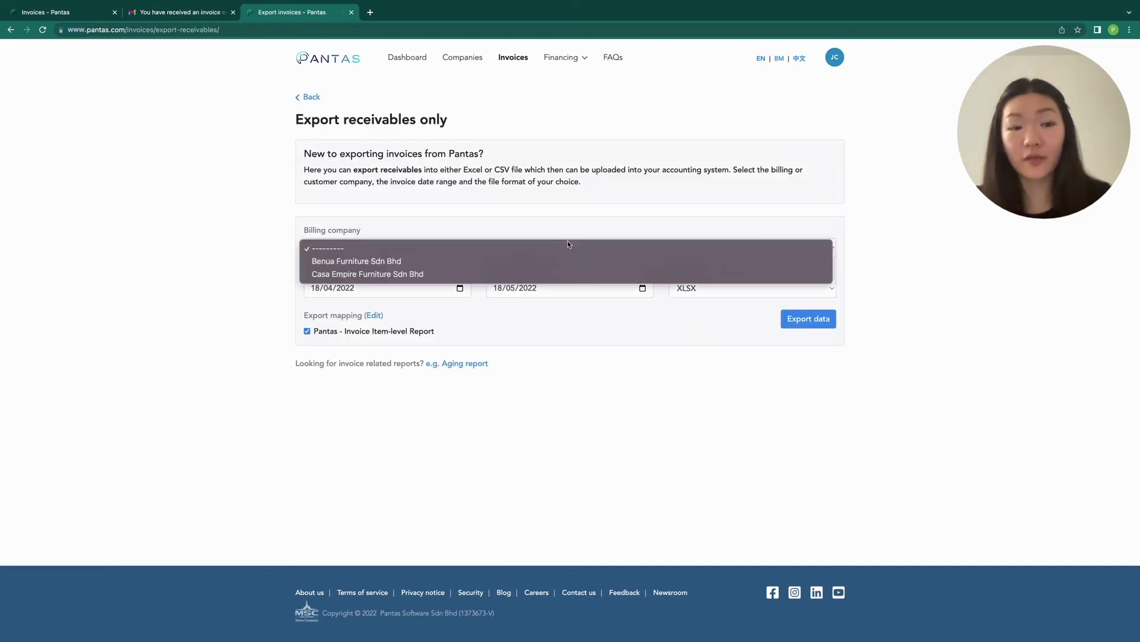
{"action": "left_click", "coordinate": [515, 272]}
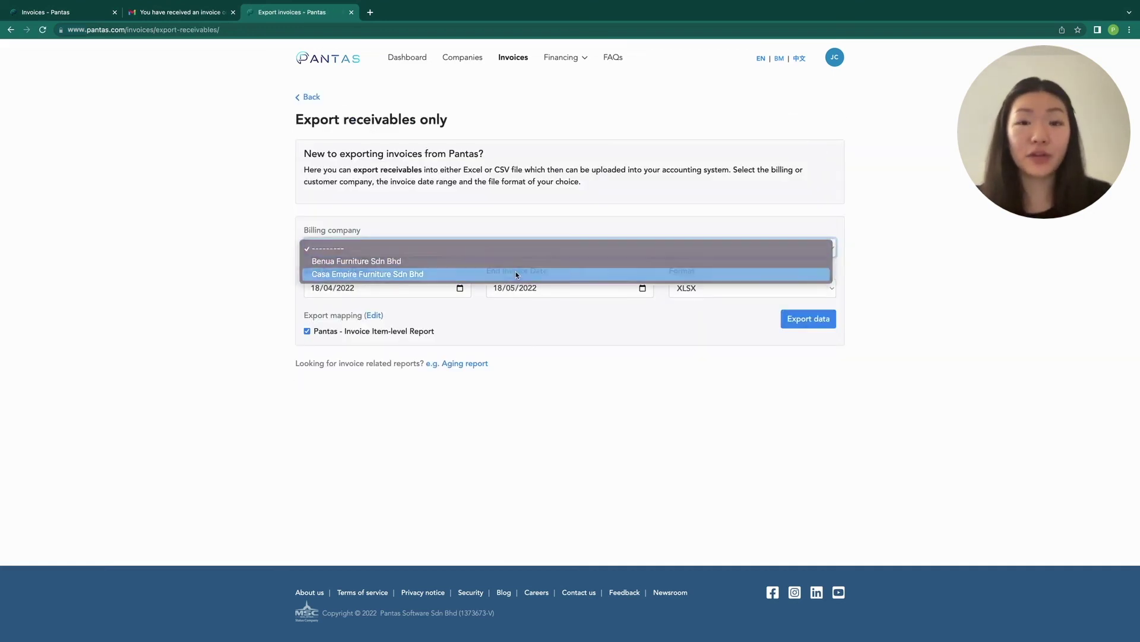
- Set the export dates to 18/02/2022–18/05/2022, then return to the Invoices list
{"action": "left_click", "coordinate": [459, 291]}
{"action": "left_click", "coordinate": [383, 308]}
{"action": "left_click", "coordinate": [383, 309]}
{"action": "left_click", "coordinate": [372, 368]}
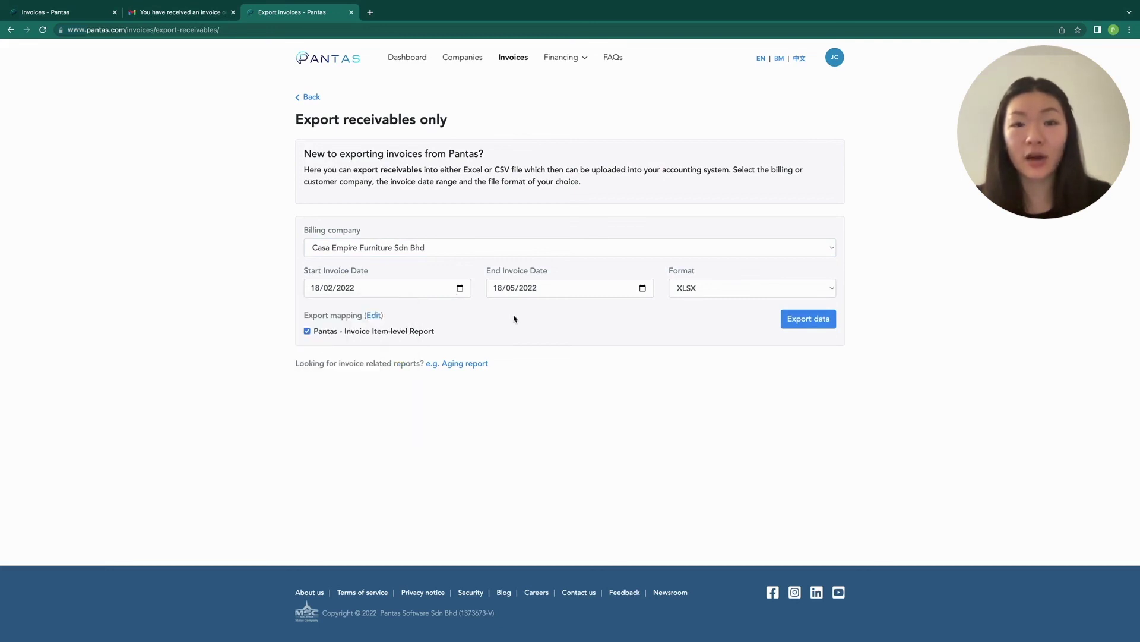
{"action": "left_click", "coordinate": [642, 289]}
{"action": "left_click", "coordinate": [645, 334]}
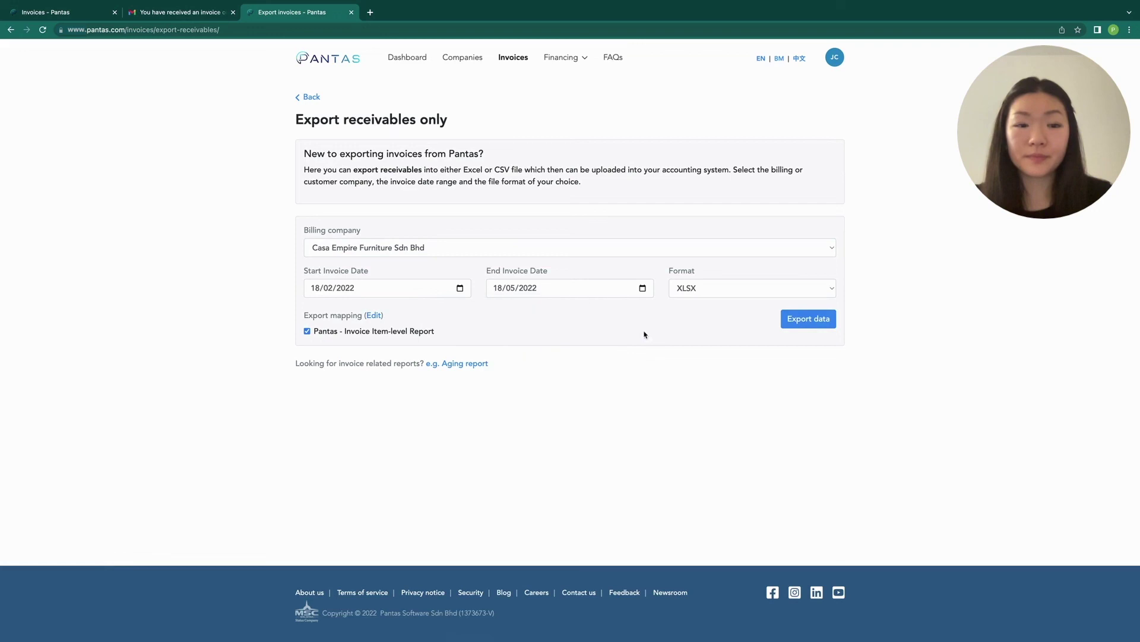
{"action": "left_click", "coordinate": [515, 58]}
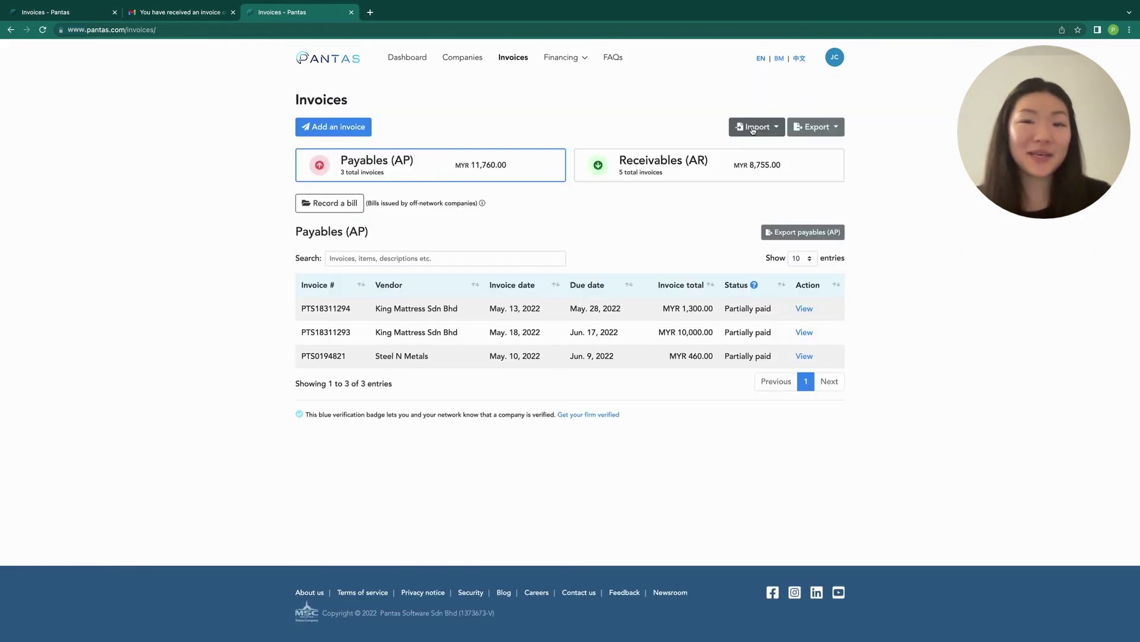
{"action": "left_click", "coordinate": [753, 128]}
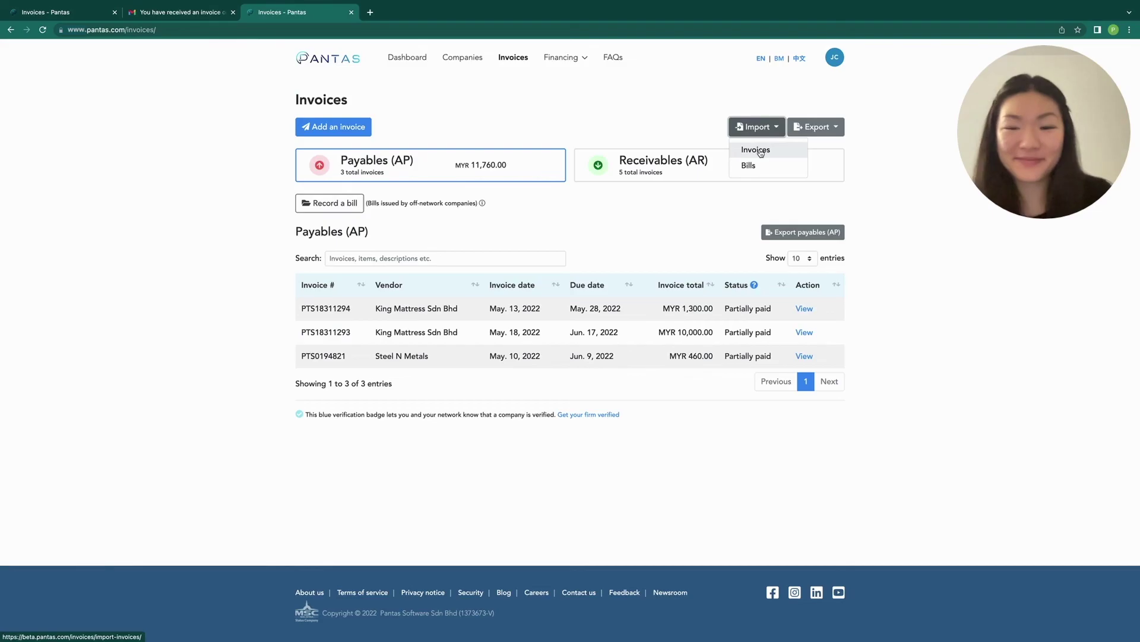